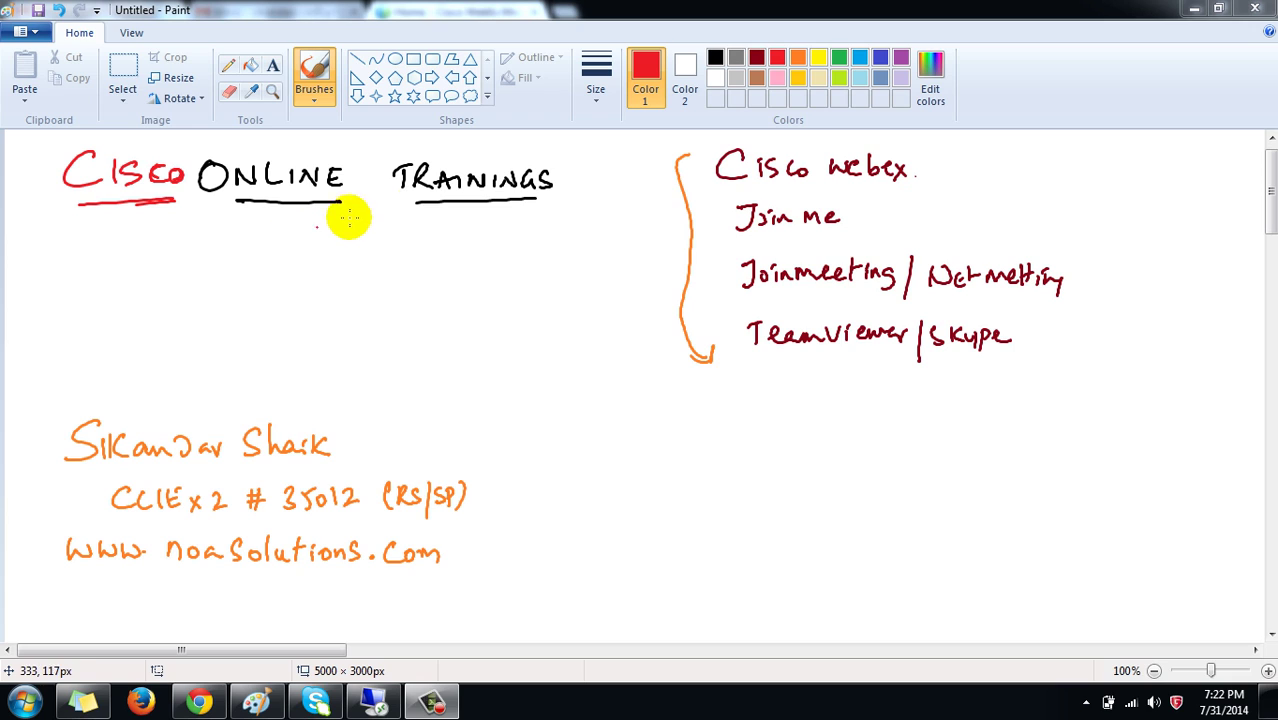
Draw a red arrow down-left from the Cisco webex note, undoing the stray red strokes
{"action": "mouse_move", "coordinate": [737, 204]}
{"action": "left_mouse_down"}
{"action": "mouse_move", "coordinate": [913, 166]}
{"action": "mouse_move", "coordinate": [765, 186]}
{"action": "left_mouse_up"}
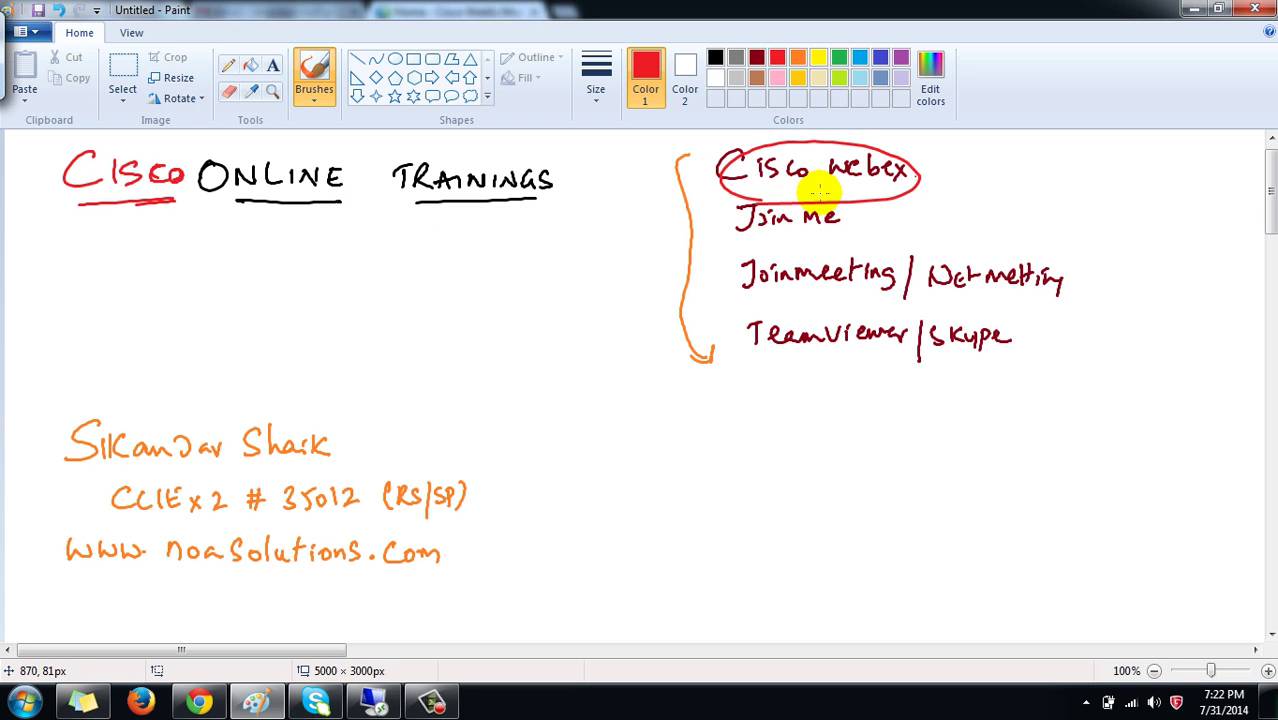
{"action": "key", "text": "ctrl+z"}
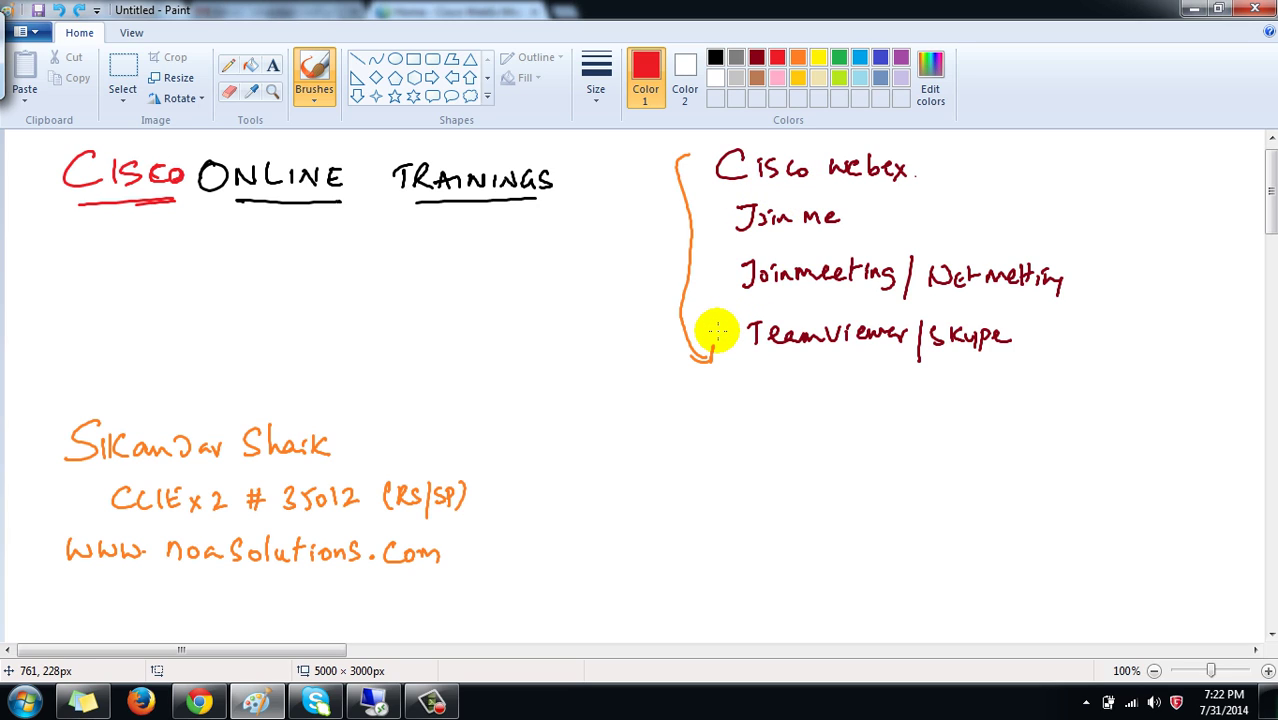
{"action": "left_click_drag", "start_coordinate": [713, 343], "coordinate": [699, 347]}
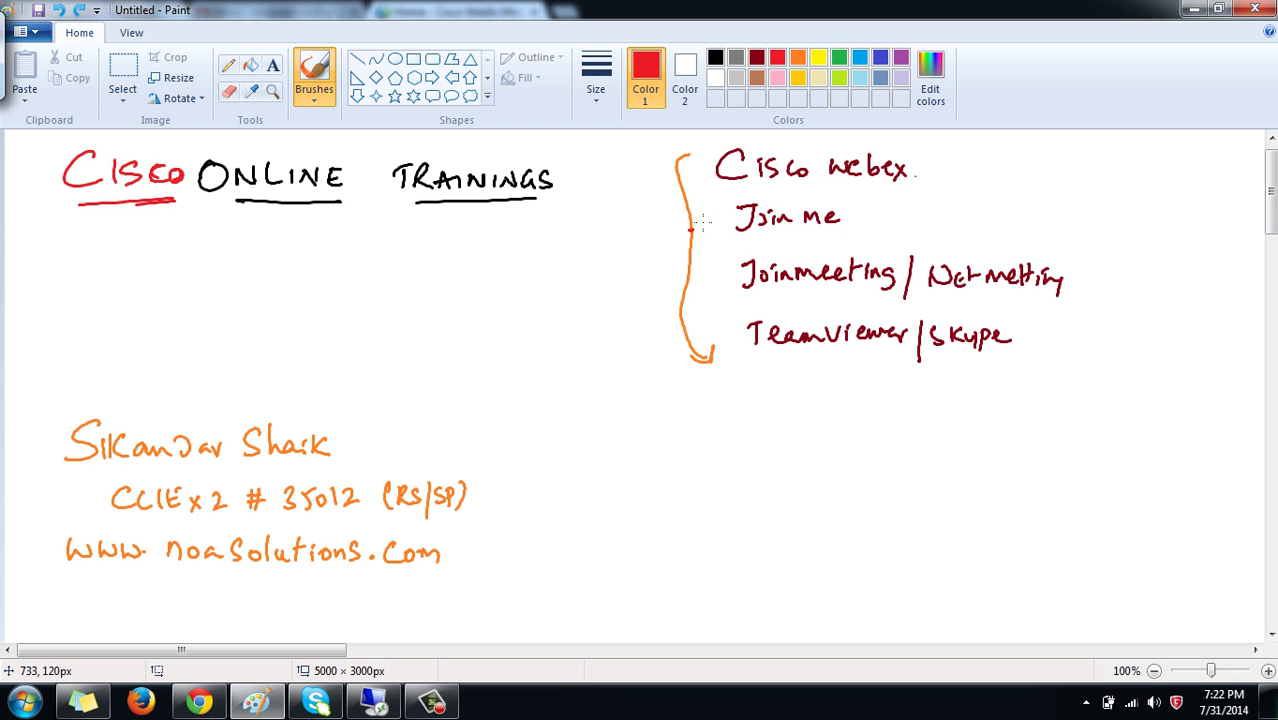
{"action": "left_click_drag", "start_coordinate": [689, 232], "coordinate": [722, 208]}
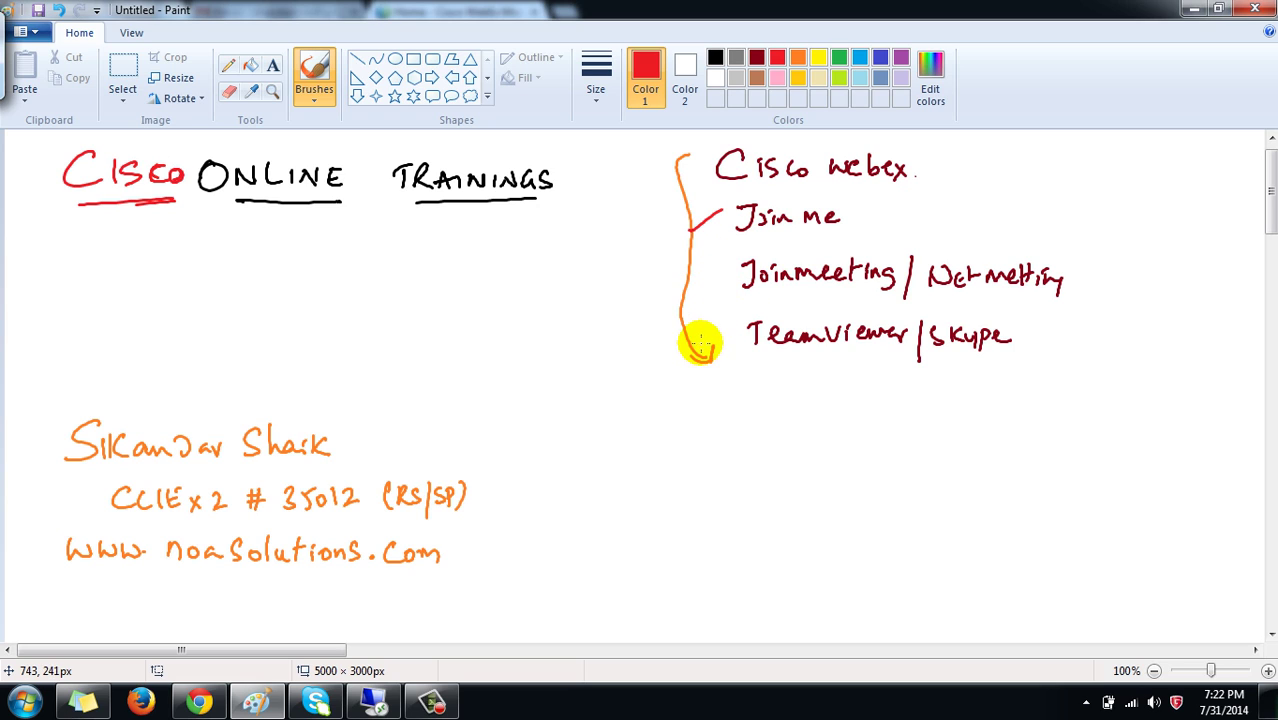
{"action": "left_click_drag", "start_coordinate": [708, 351], "coordinate": [745, 329]}
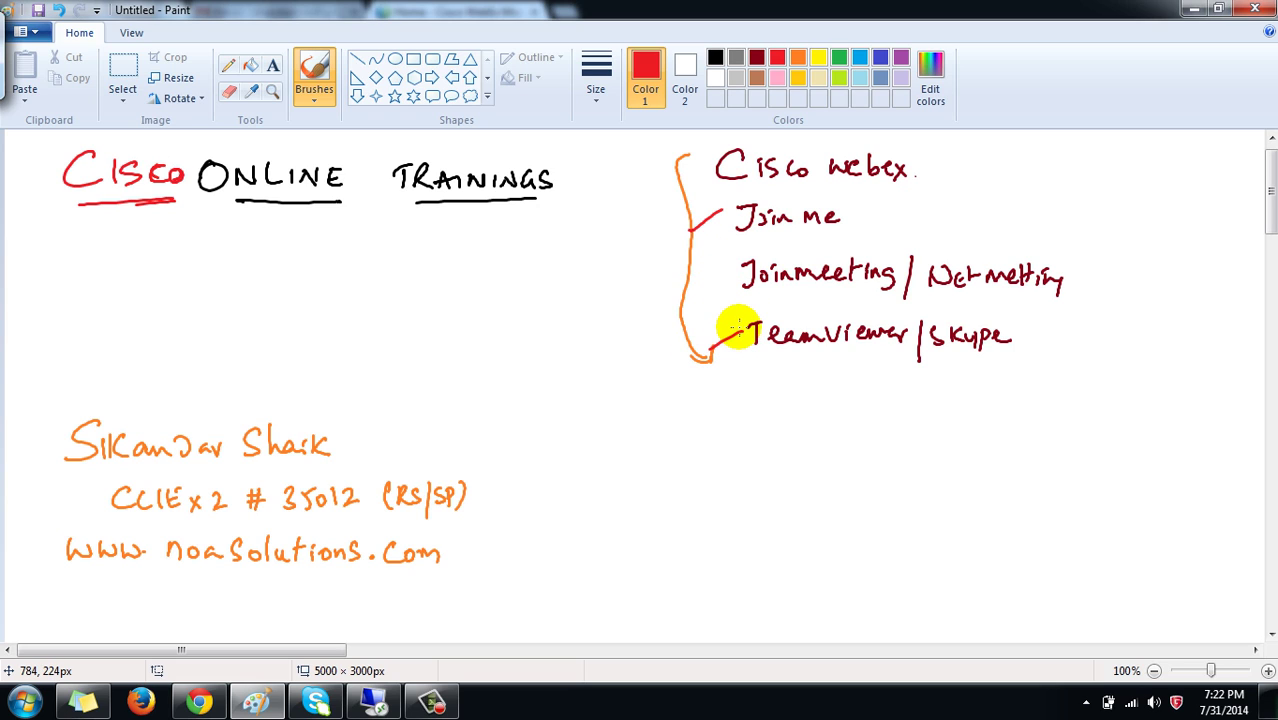
{"action": "key", "text": "ctrl+z"}
{"action": "key", "text": "ctrl+z"}
{"action": "left_click_drag", "start_coordinate": [713, 150], "coordinate": [652, 196]}
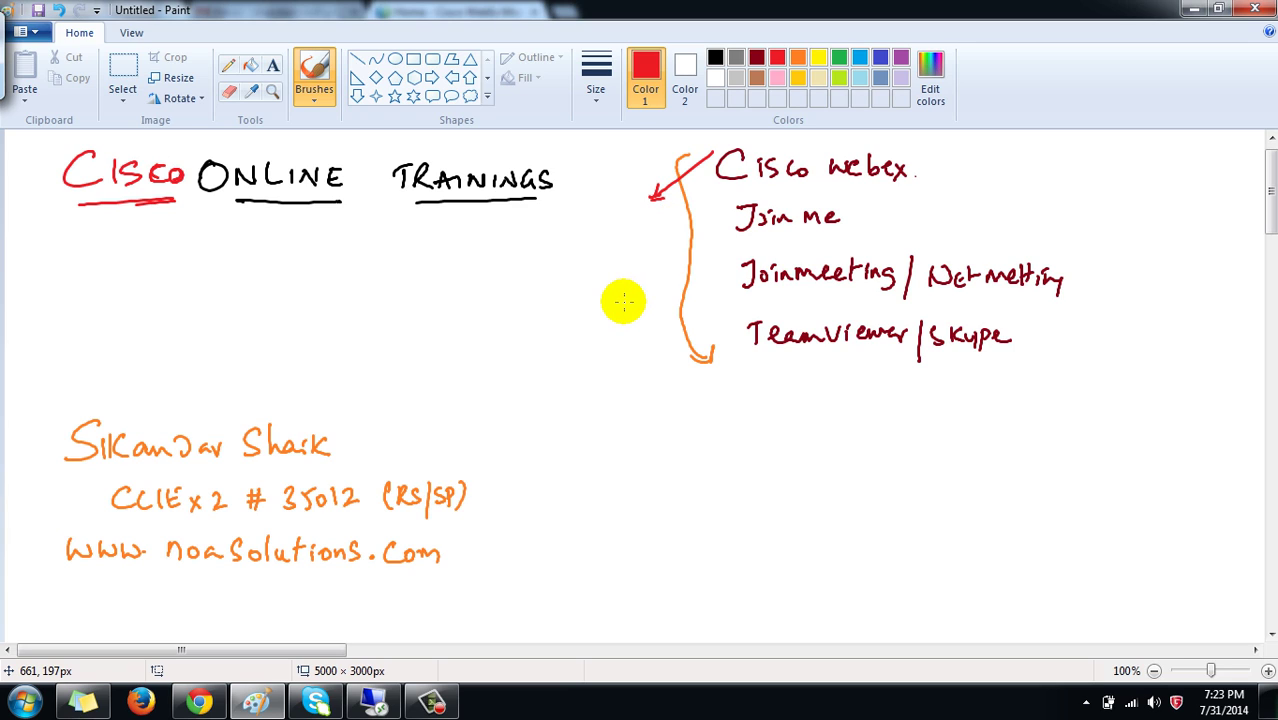
Back in Paint, write 'Host' and 'Participants' in red, each followed by an arrow
{"action": "left_click", "coordinate": [376, 705]}
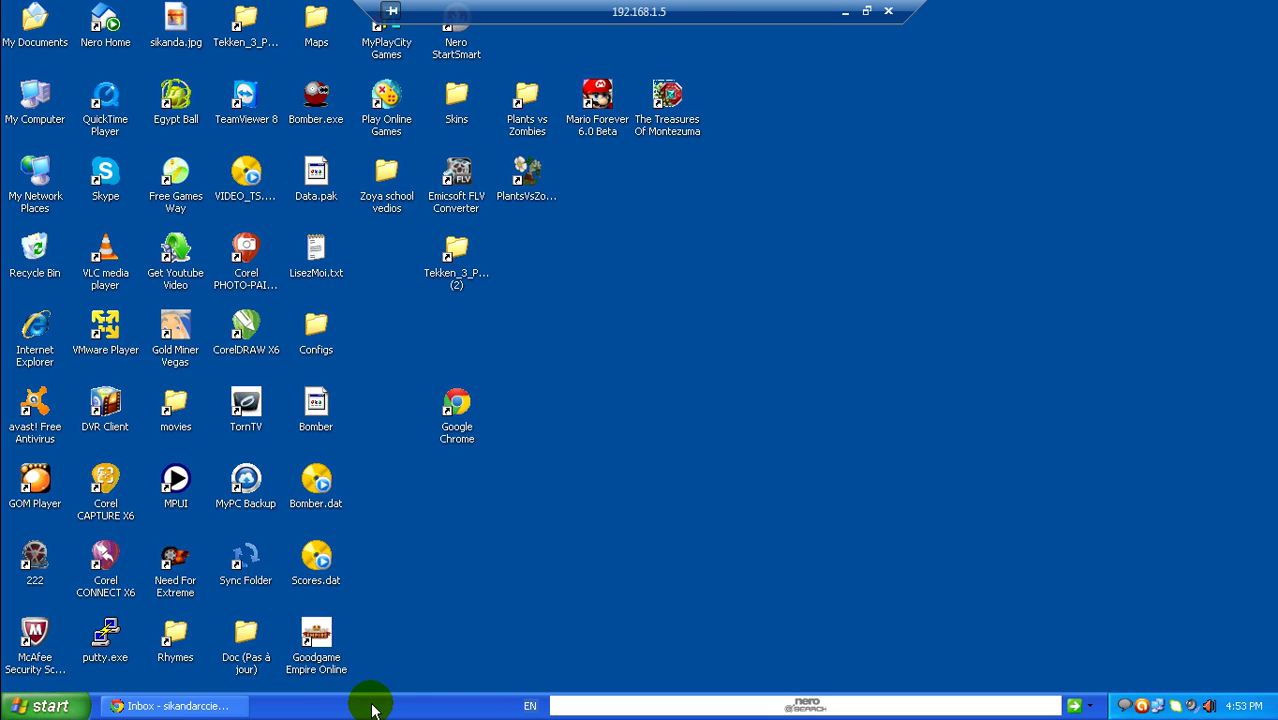
{"action": "left_click", "coordinate": [845, 20]}
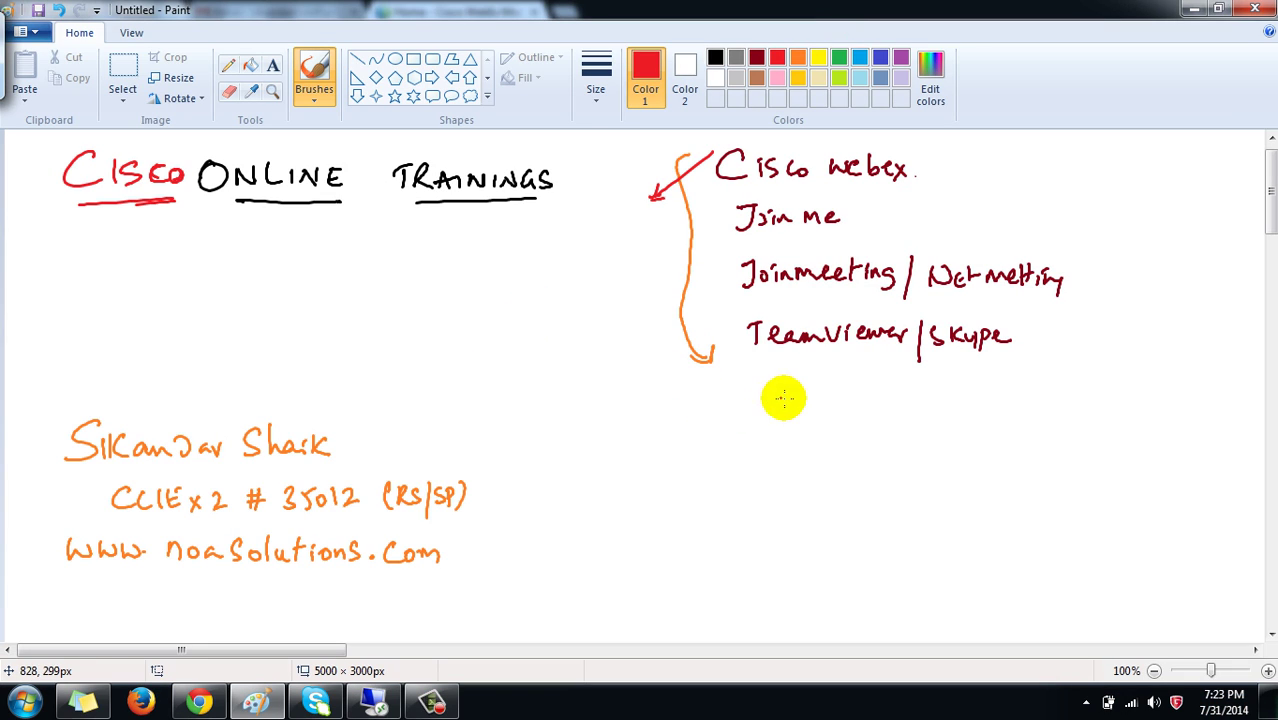
{"action": "left_click_drag", "start_coordinate": [599, 414], "coordinate": [600, 440]}
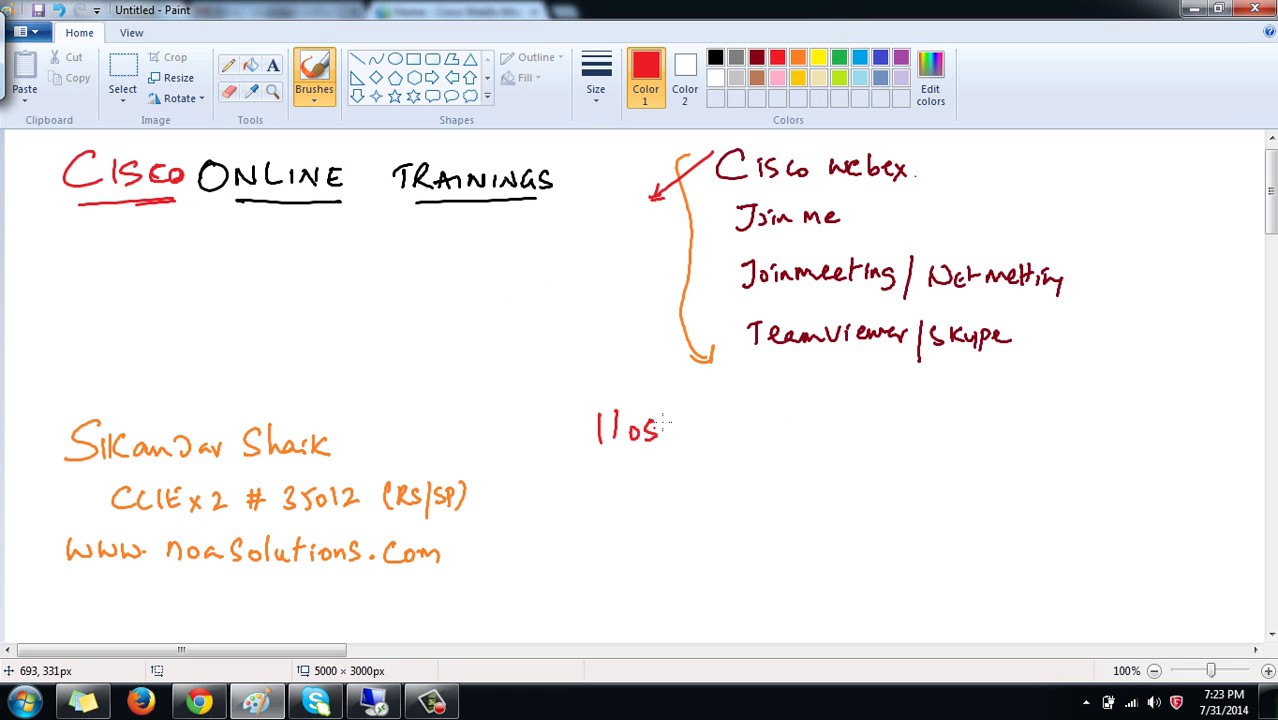
{"action": "left_click_drag", "start_coordinate": [698, 430], "coordinate": [756, 430]}
{"action": "mouse_move", "coordinate": [742, 419]}
{"action": "left_mouse_down"}
{"action": "mouse_move", "coordinate": [756, 430]}
{"action": "mouse_move", "coordinate": [742, 437]}
{"action": "left_mouse_up"}
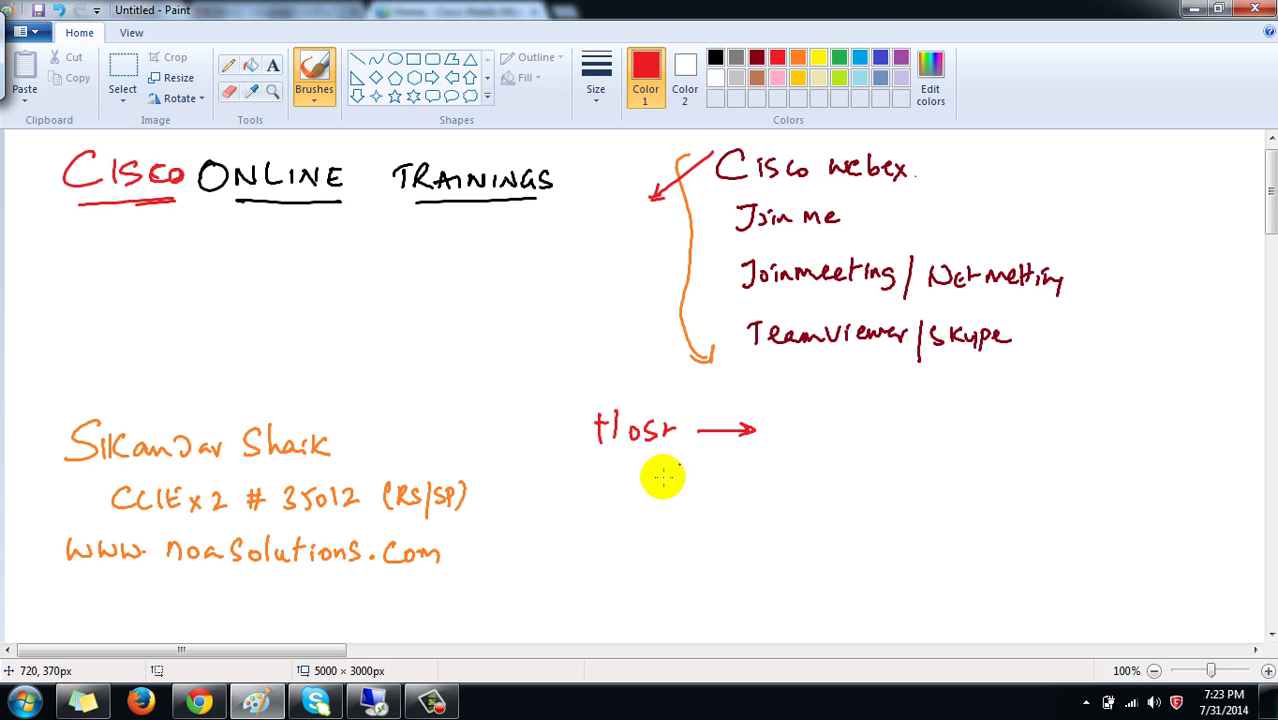
{"action": "left_click_drag", "start_coordinate": [642, 480], "coordinate": [642, 500]}
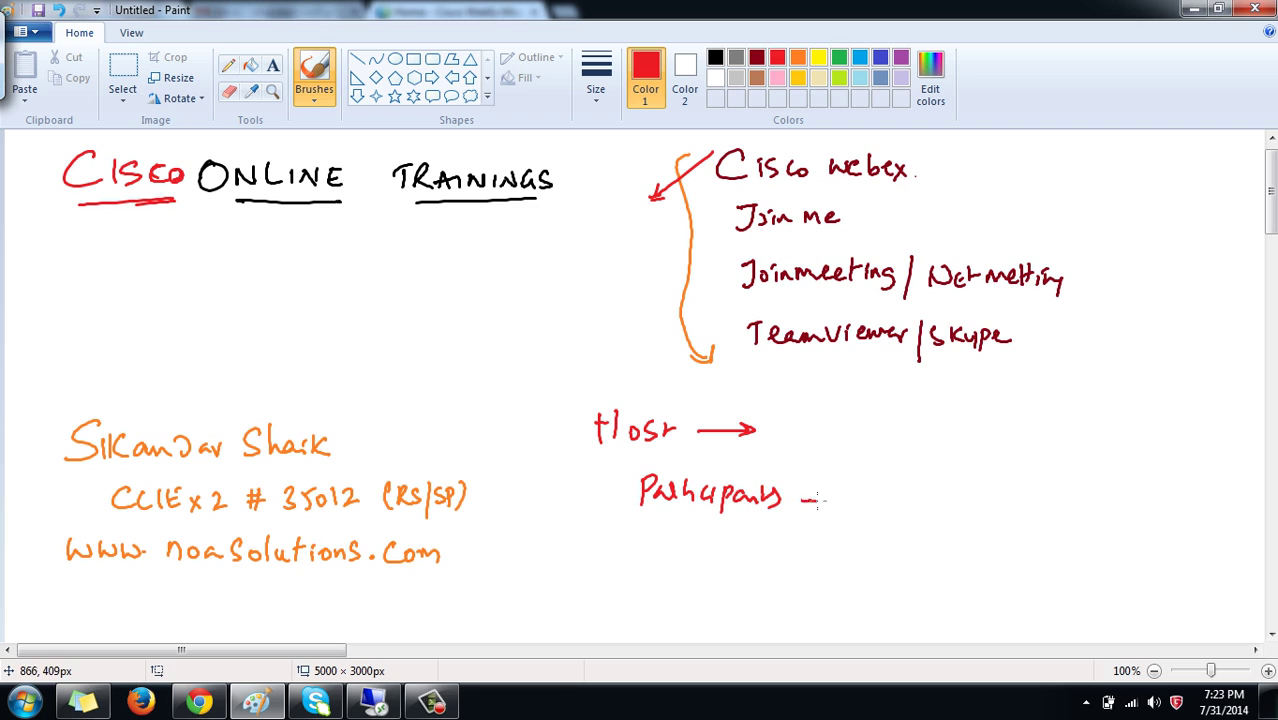
{"action": "left_click_drag", "start_coordinate": [818, 502], "coordinate": [839, 493]}
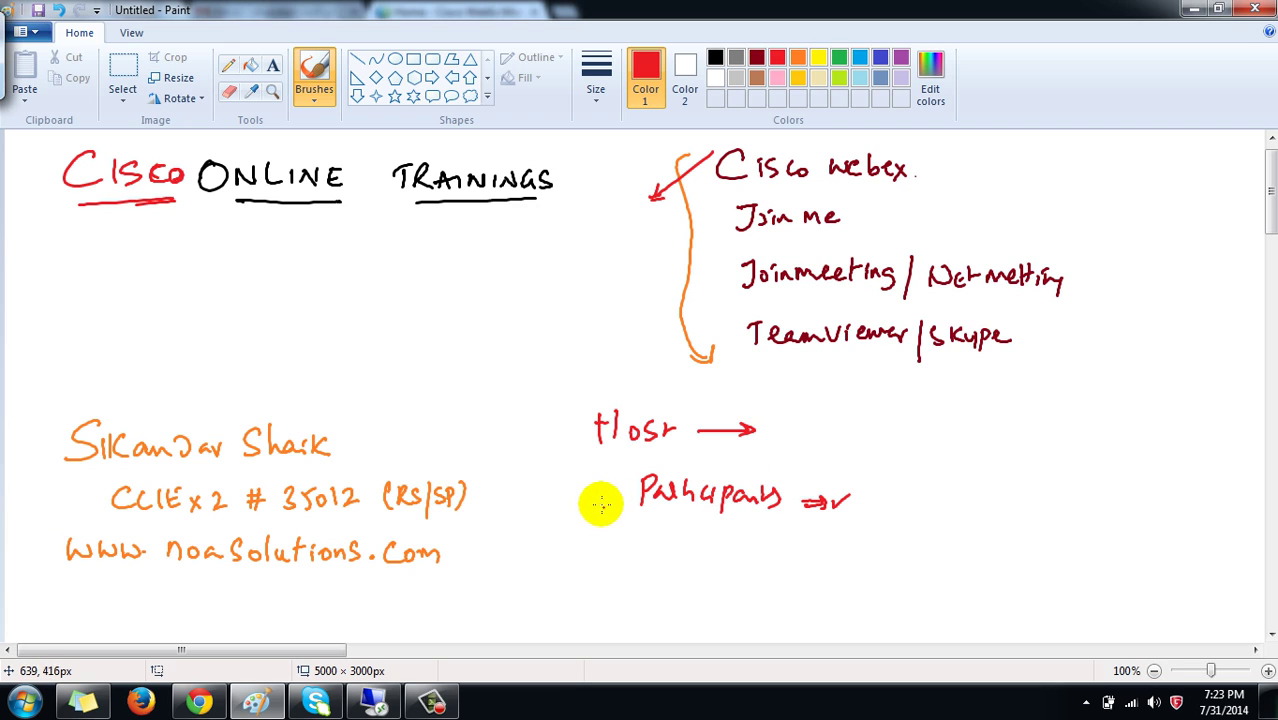
Draw a red arrow pointing at Participants and tick Host with a red check mark
{"action": "left_click_drag", "start_coordinate": [588, 503], "coordinate": [626, 502]}
{"action": "left_click_drag", "start_coordinate": [613, 492], "coordinate": [626, 502]}
{"action": "left_click_drag", "start_coordinate": [626, 502], "coordinate": [614, 510]}
{"action": "left_click_drag", "start_coordinate": [555, 430], "coordinate": [598, 405]}
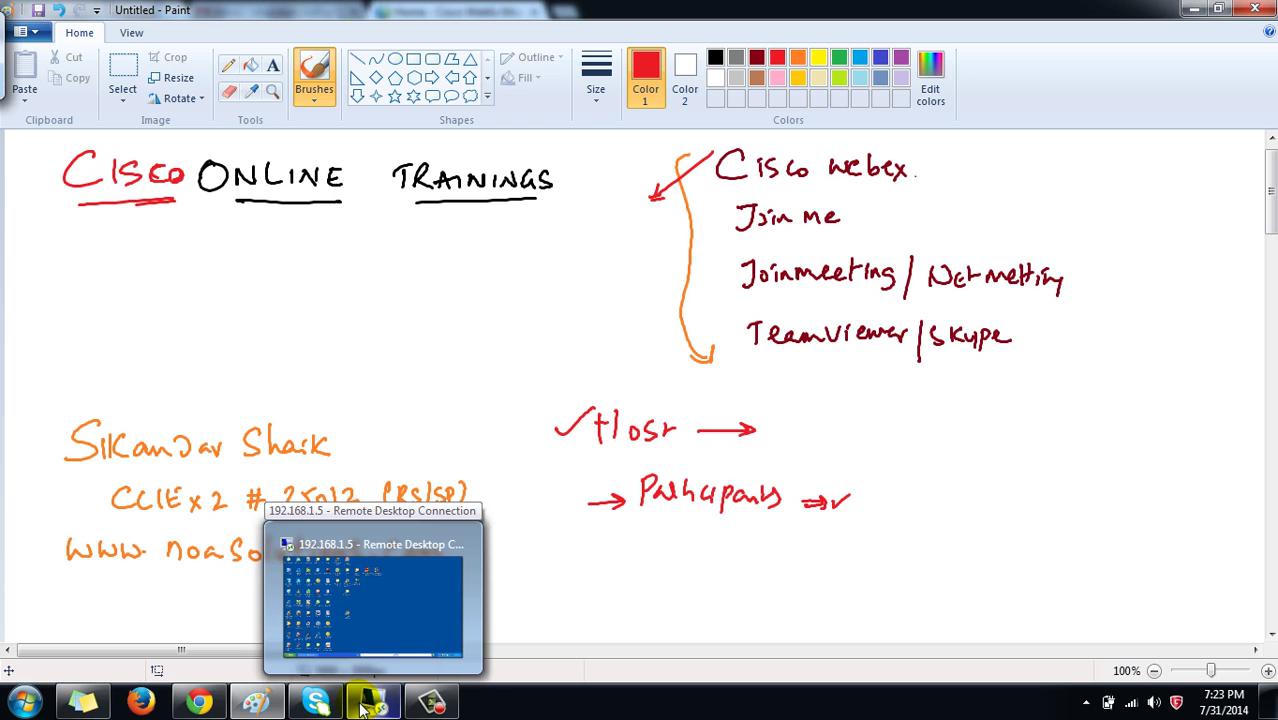
Open WebEx Meet Now in the browser and enter the meeting topic 'test online training'
{"action": "left_click", "coordinate": [200, 702]}
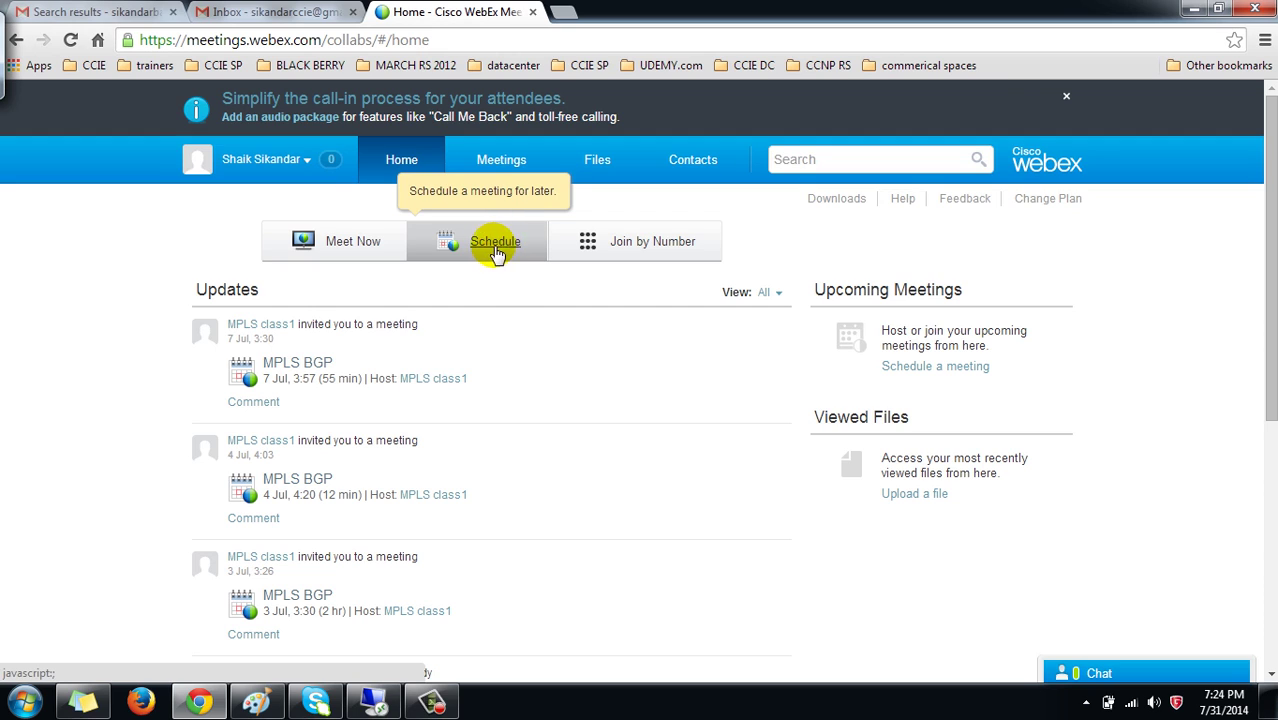
{"action": "left_click", "coordinate": [350, 243]}
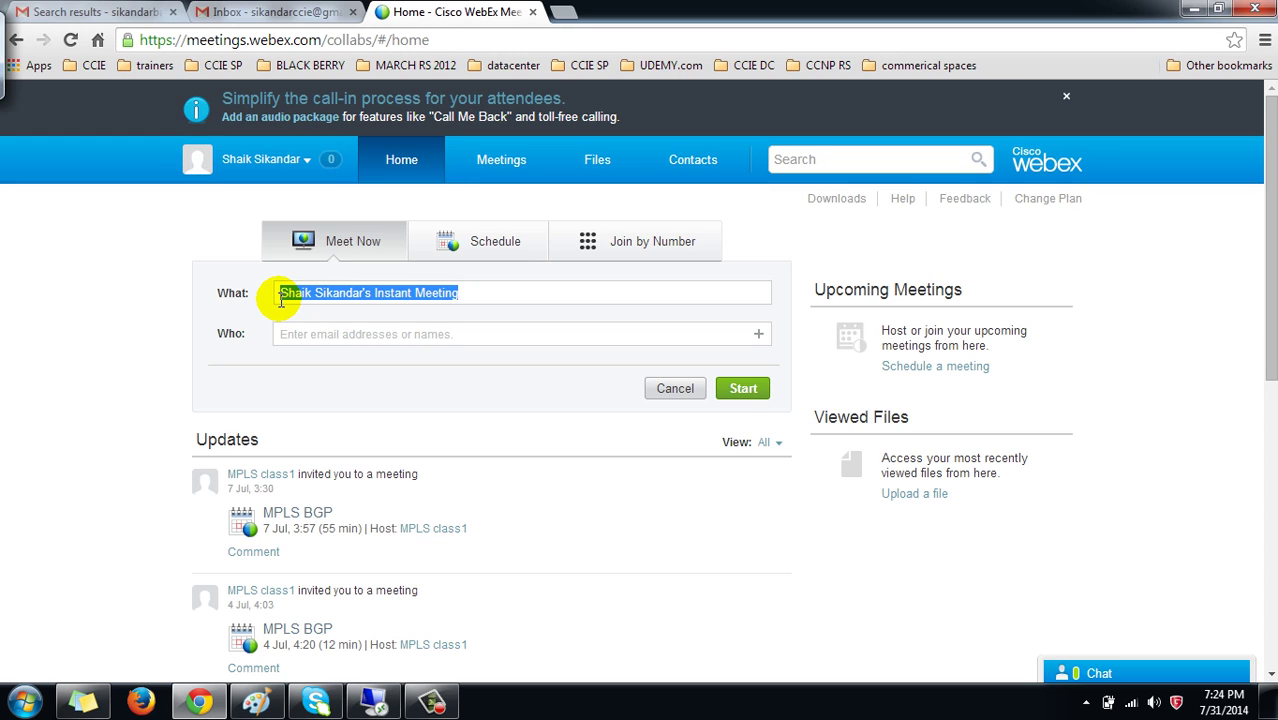
{"action": "type", "text": "test online training"}
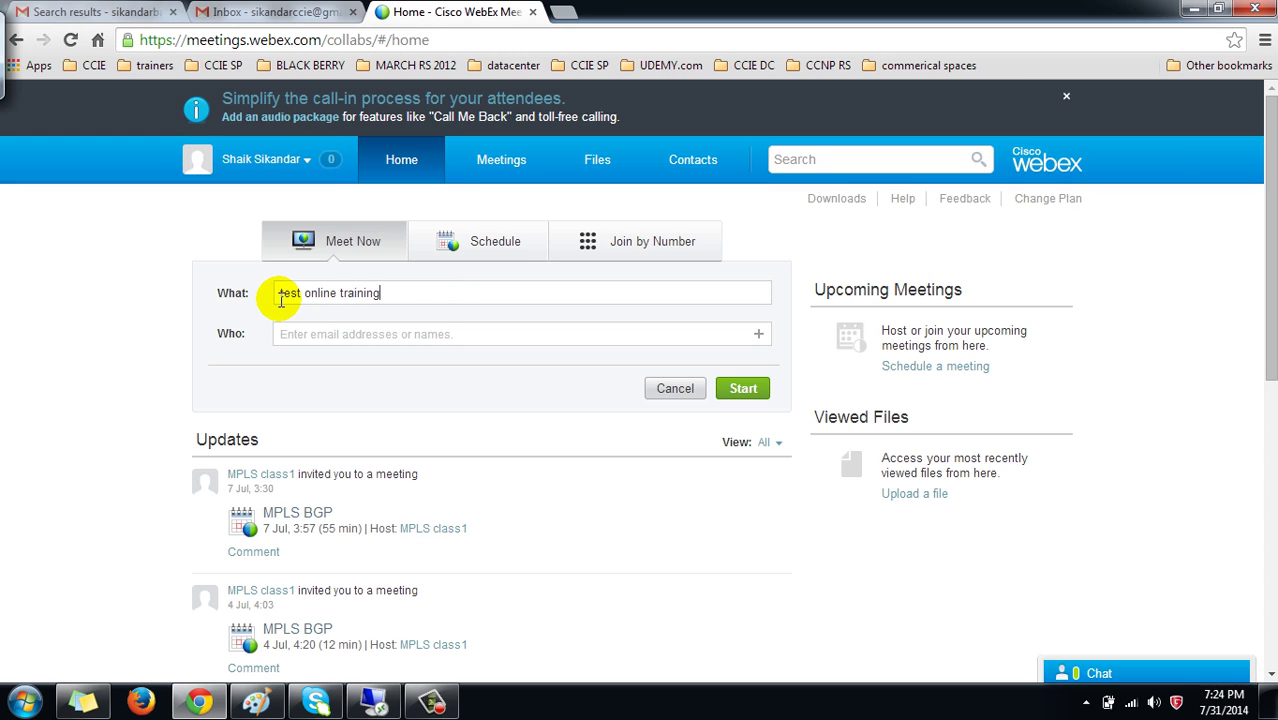
Add the guest's e-mail address as an invitee in the Who field
{"action": "key", "text": "Tab"}
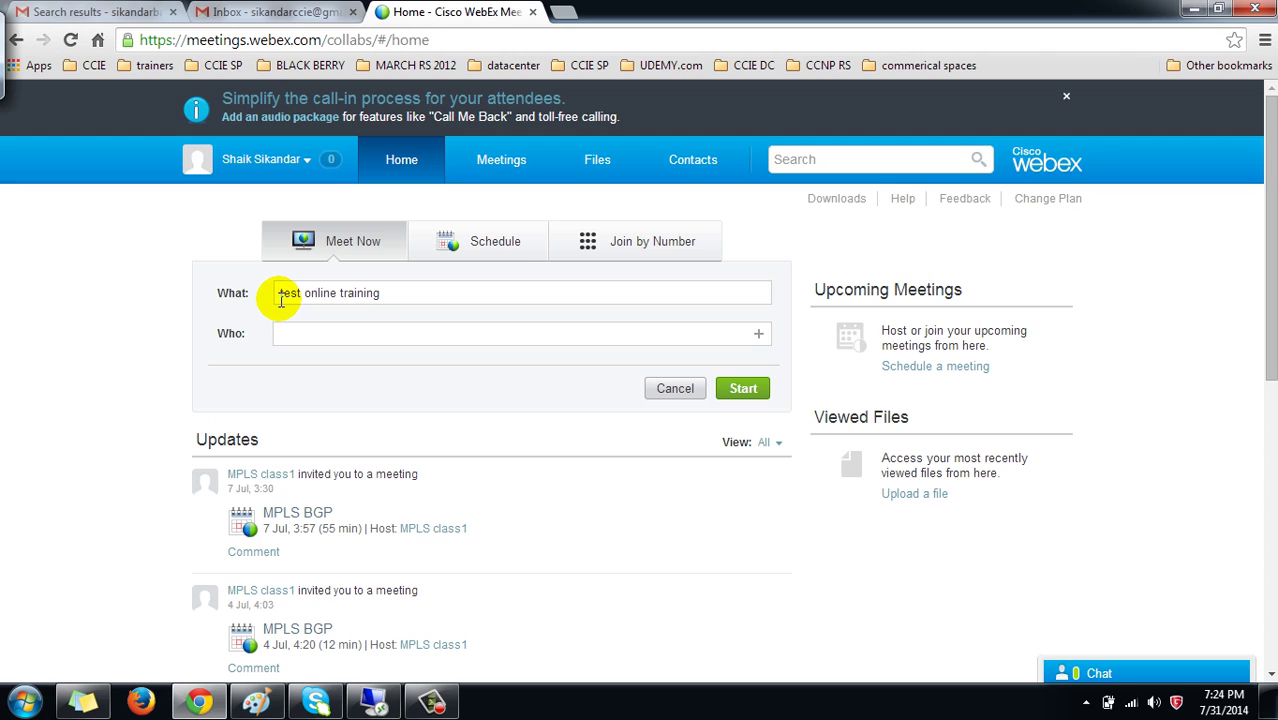
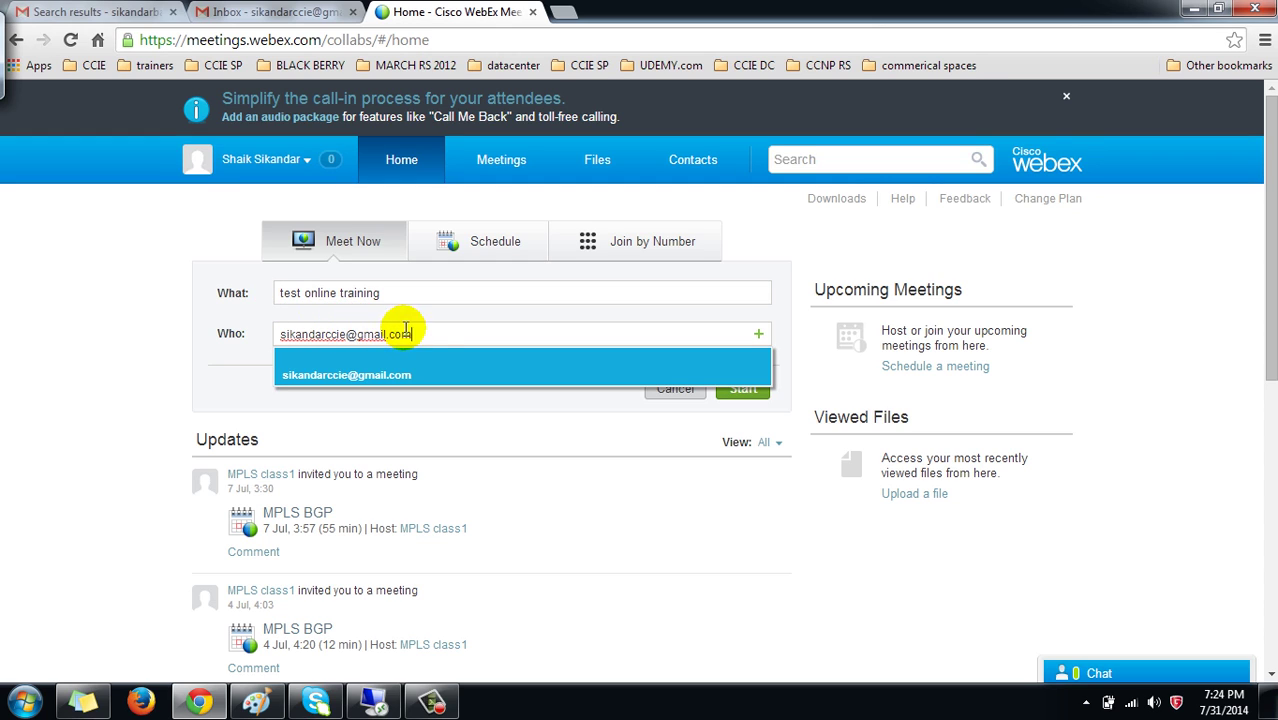
{"action": "left_click", "coordinate": [610, 419]}
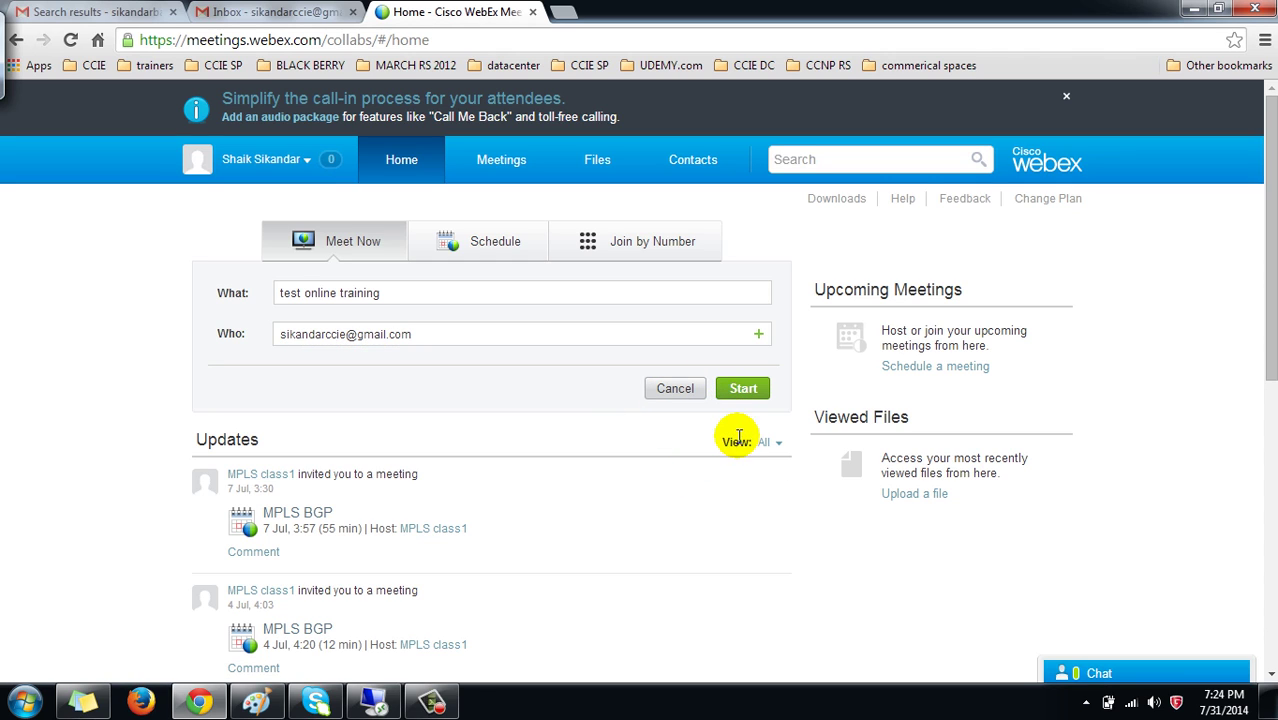
{"action": "left_click", "coordinate": [442, 334]}
{"action": "left_click", "coordinate": [742, 382]}
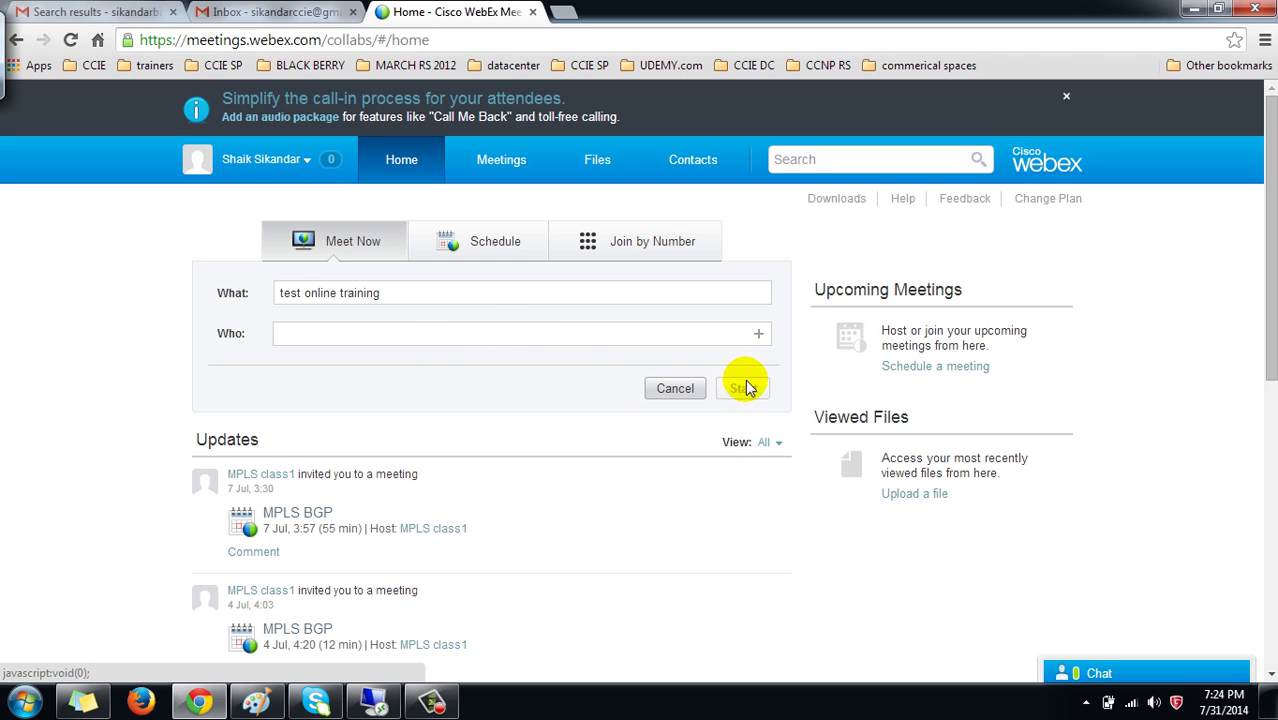
Start the 'test online training' meeting, then switch to the remote guest's desktop
{"action": "left_click", "coordinate": [752, 372]}
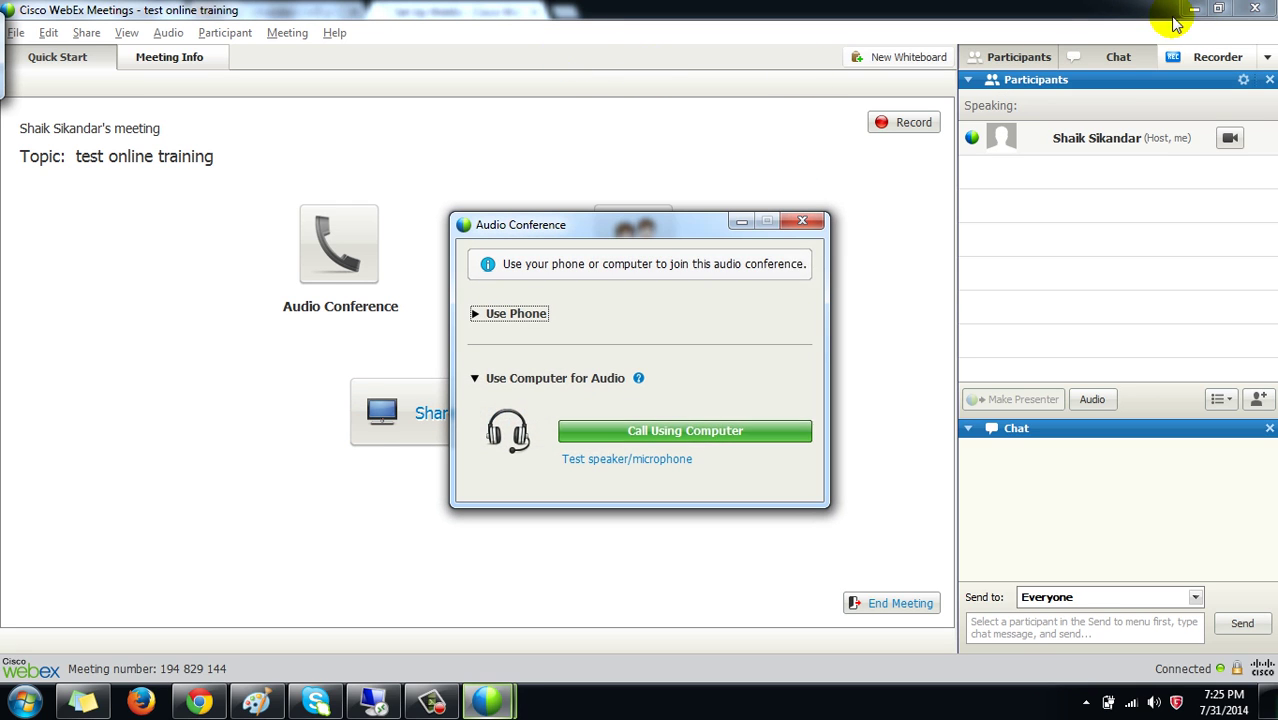
{"action": "left_click", "coordinate": [375, 702]}
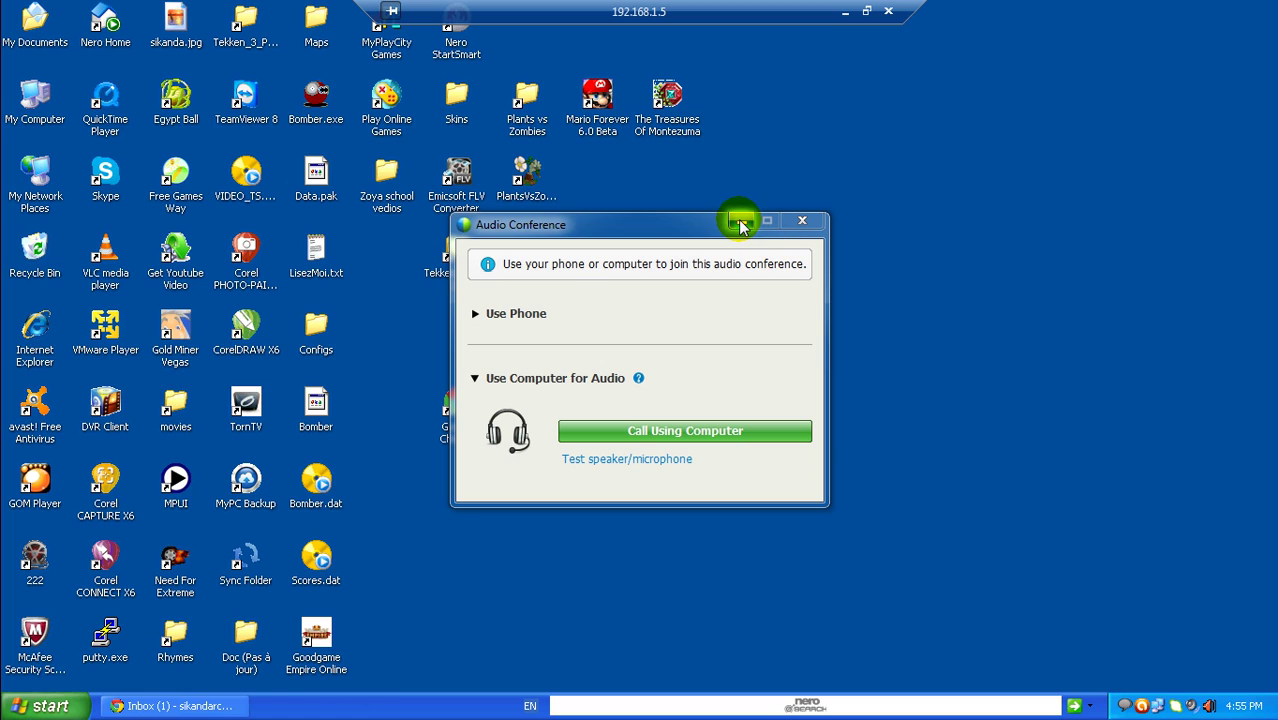
Minimize the Audio Conference window and restore the guest's Gmail inbox on the remote desktop
{"action": "left_click", "coordinate": [740, 222]}
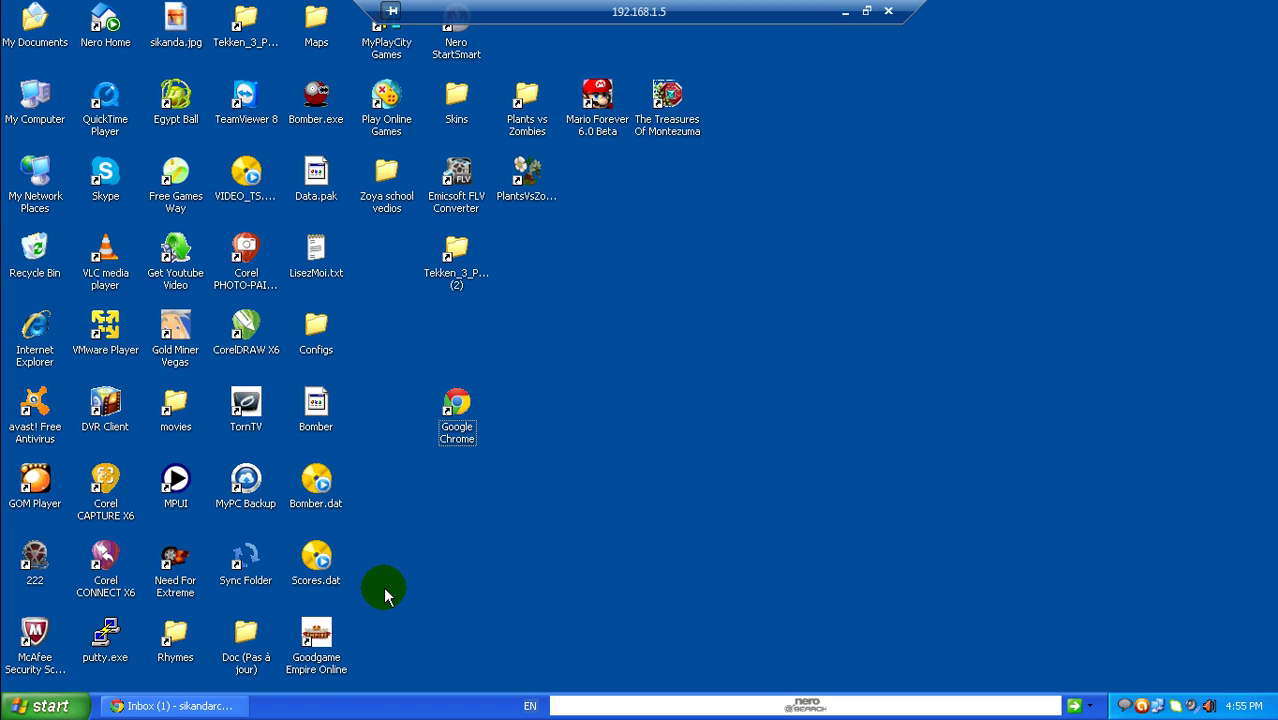
{"action": "left_click", "coordinate": [408, 578]}
{"action": "left_click", "coordinate": [193, 707]}
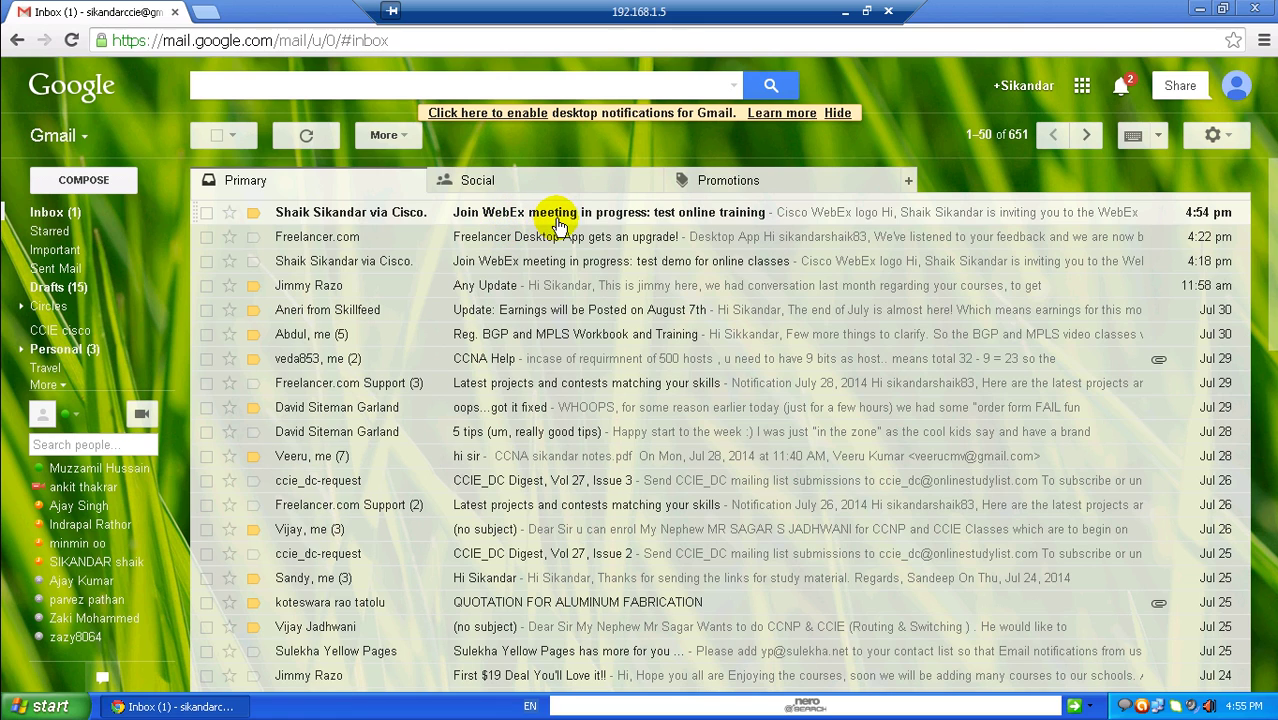
Open the 'Join WebEx meeting in progress: test online training' email and use its Join button
{"action": "left_click", "coordinate": [560, 216]}
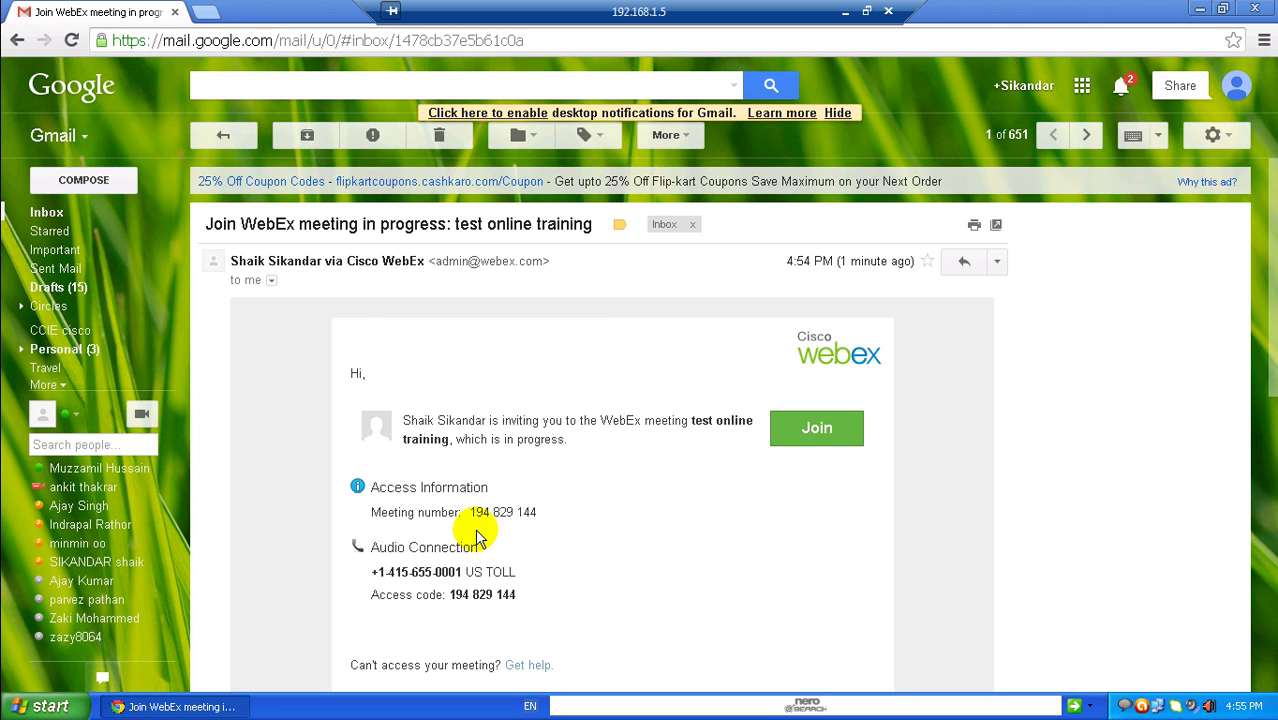
{"action": "scroll", "coordinate": [478, 530], "scroll_direction": "down", "scroll_amount": 1}
{"action": "left_click_drag", "start_coordinate": [691, 327], "coordinate": [733, 342]}
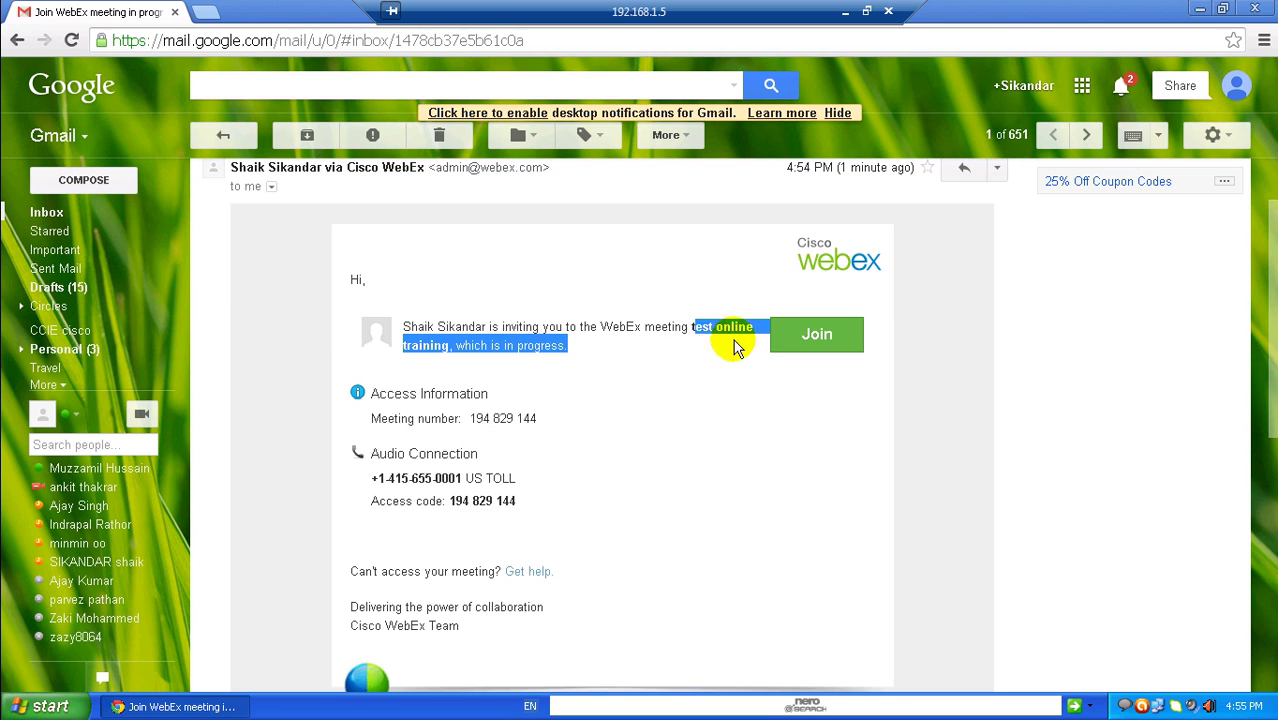
{"action": "left_click", "coordinate": [530, 362]}
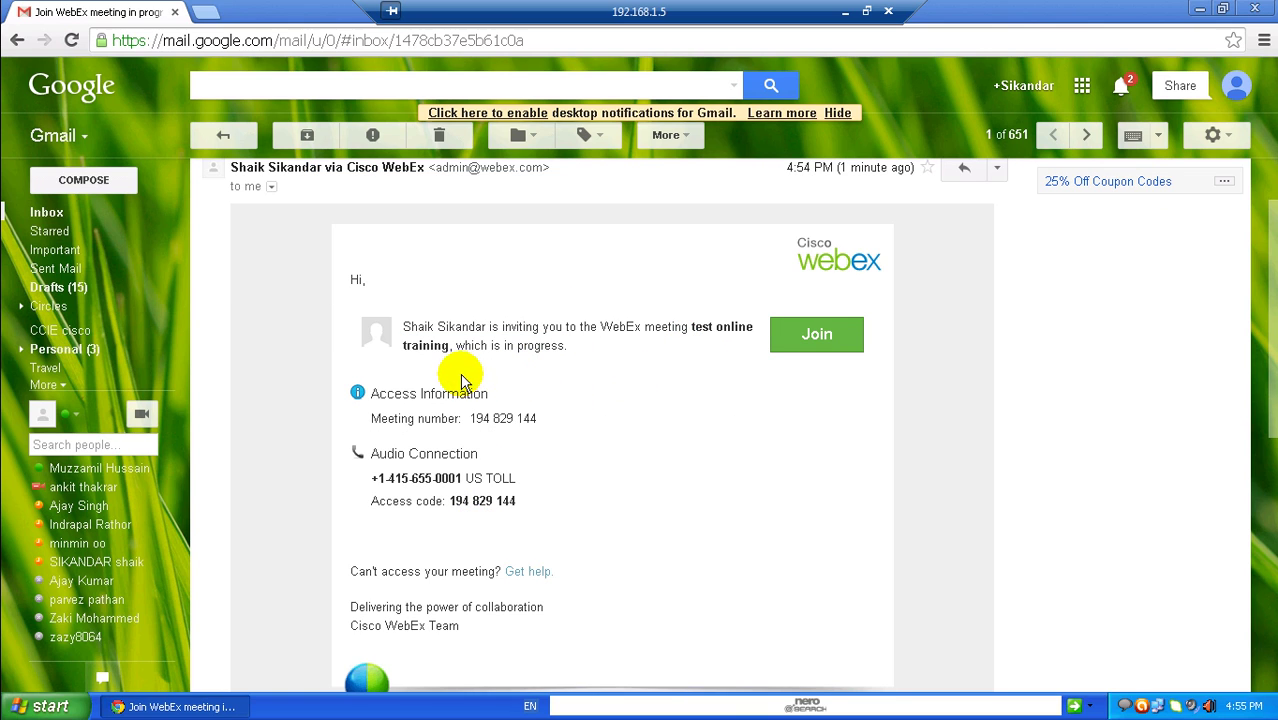
{"action": "left_click", "coordinate": [817, 336]}
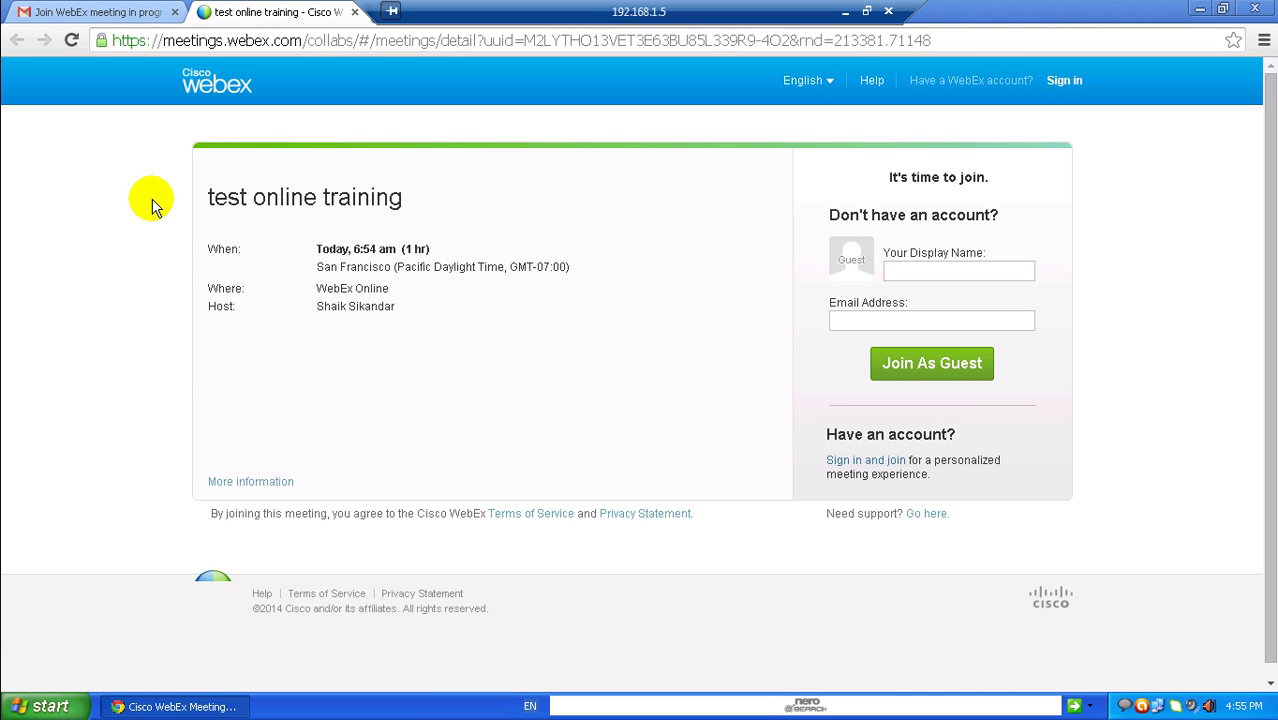
Enter the guest's display name and e-mail address, then join as a guest
{"action": "left_click", "coordinate": [905, 271]}
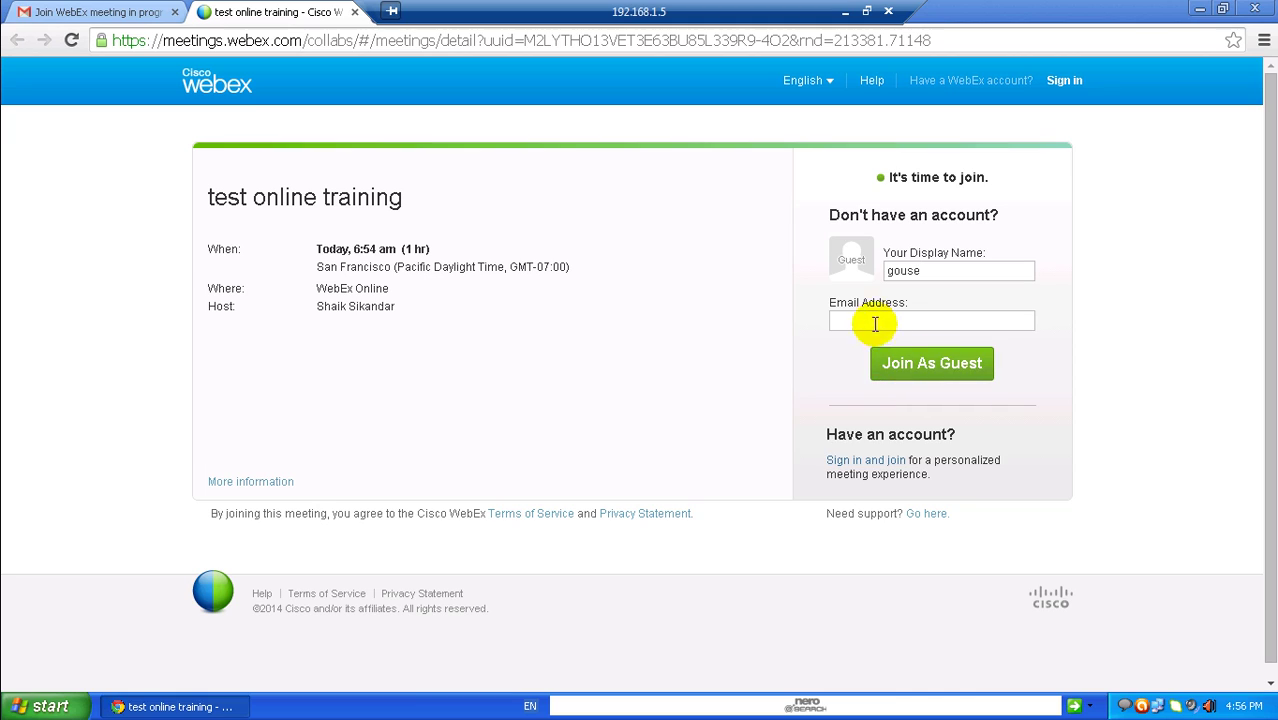
{"action": "left_click", "coordinate": [874, 320]}
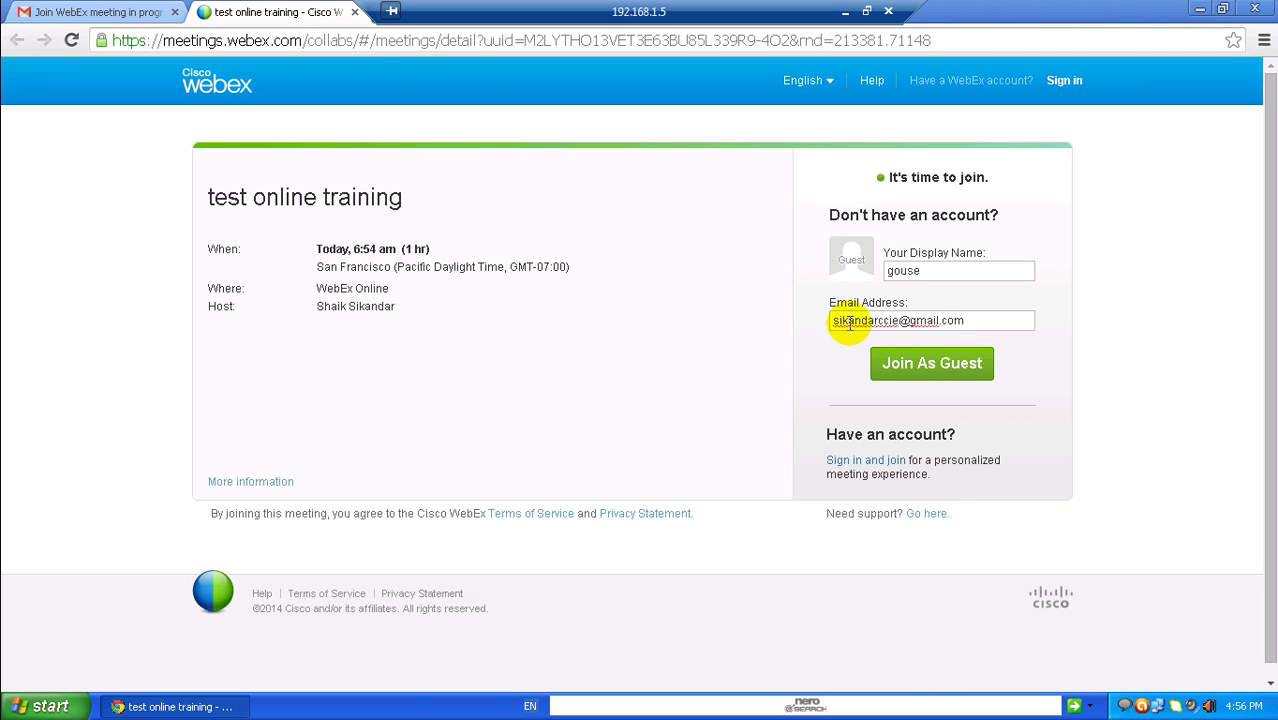
{"action": "left_click", "coordinate": [893, 369]}
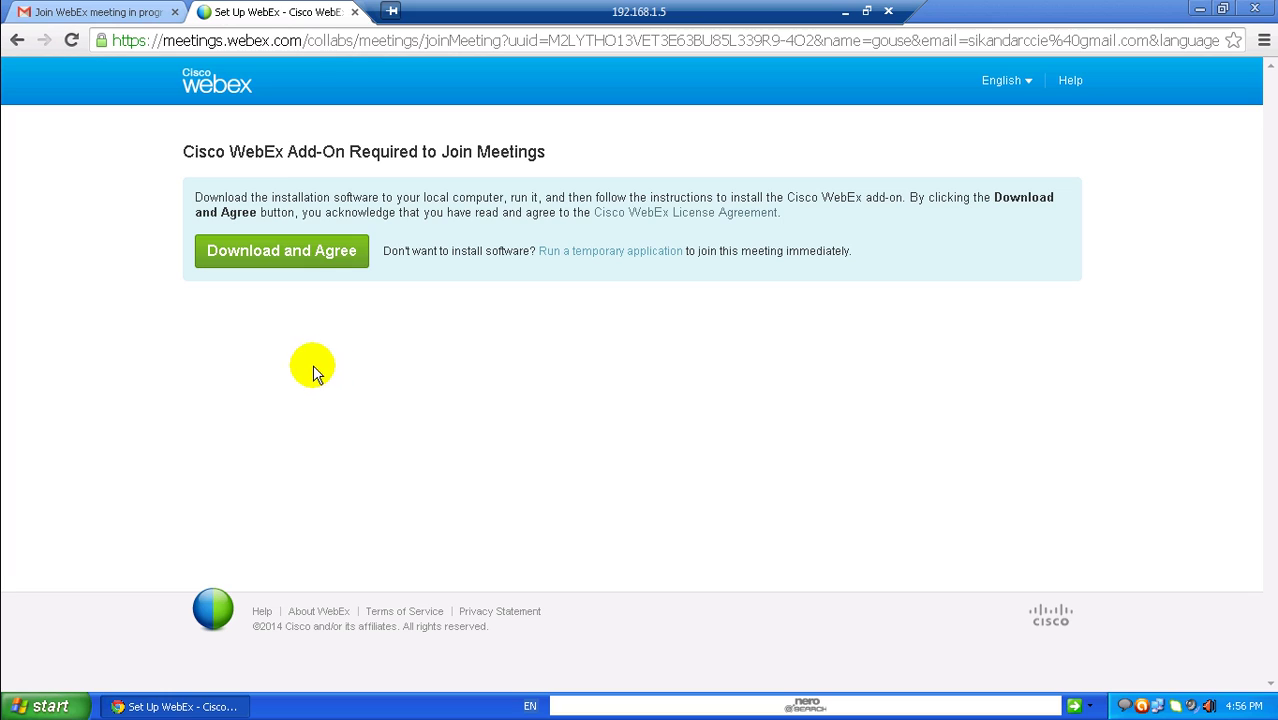
Download and run the WebEx add-on, and always allow its plugin on this site
{"action": "left_click_drag", "start_coordinate": [330, 197], "coordinate": [527, 198]}
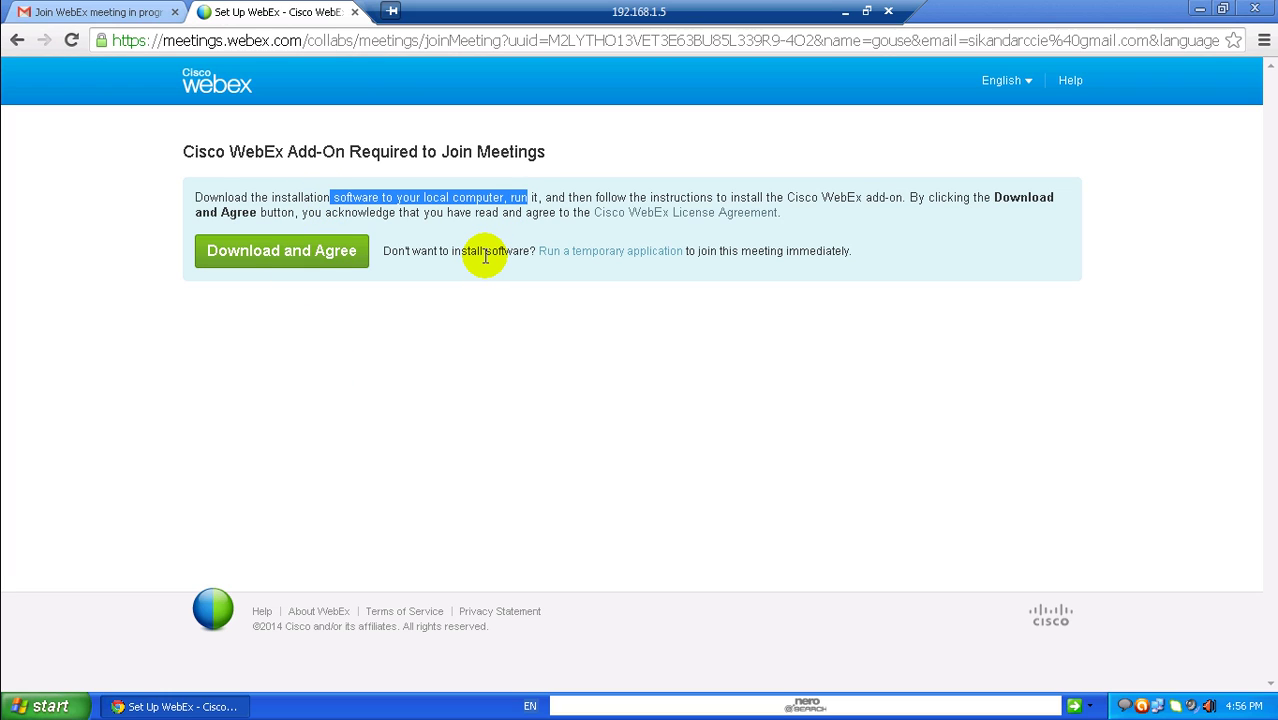
{"action": "left_click", "coordinate": [250, 256]}
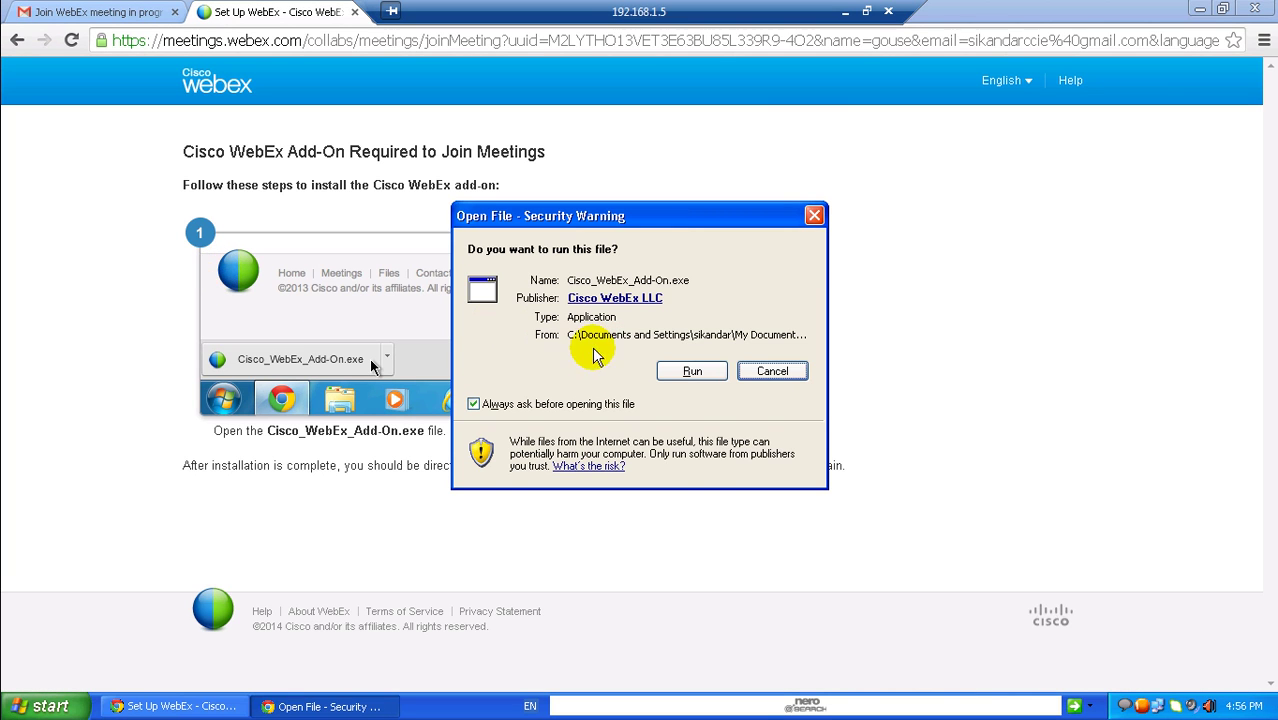
{"action": "left_click", "coordinate": [686, 373]}
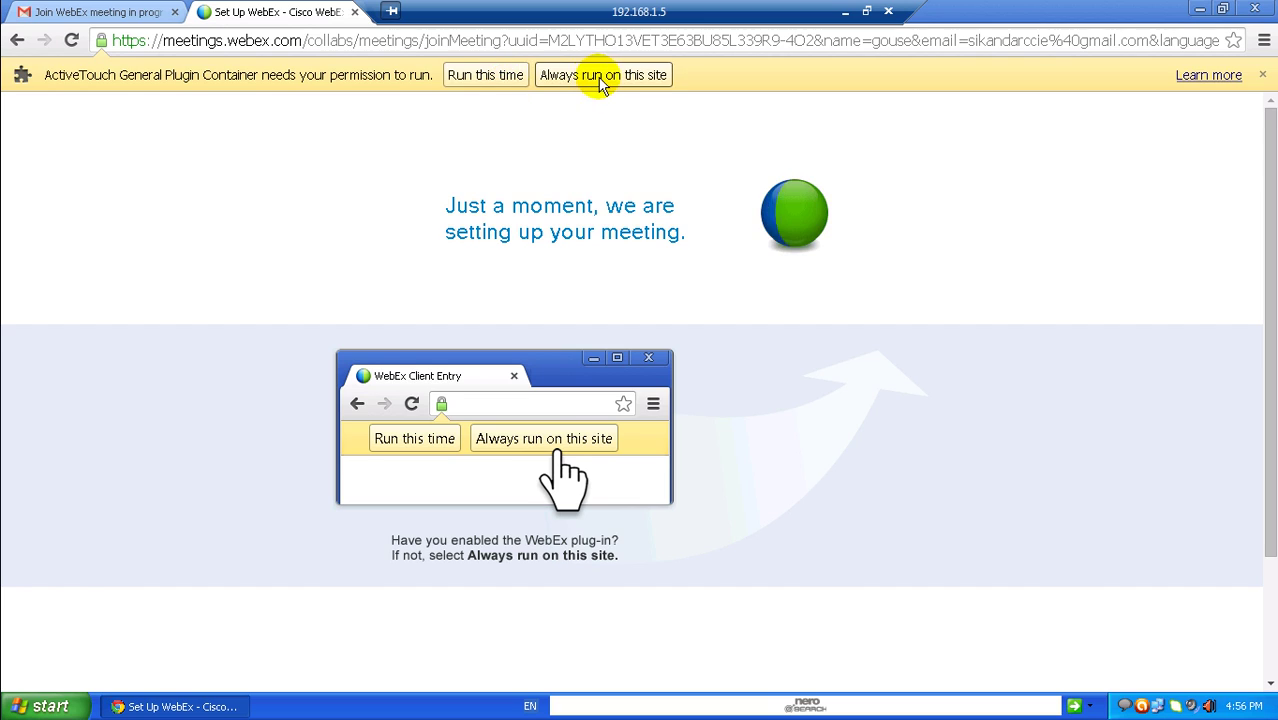
{"action": "left_click", "coordinate": [600, 75]}
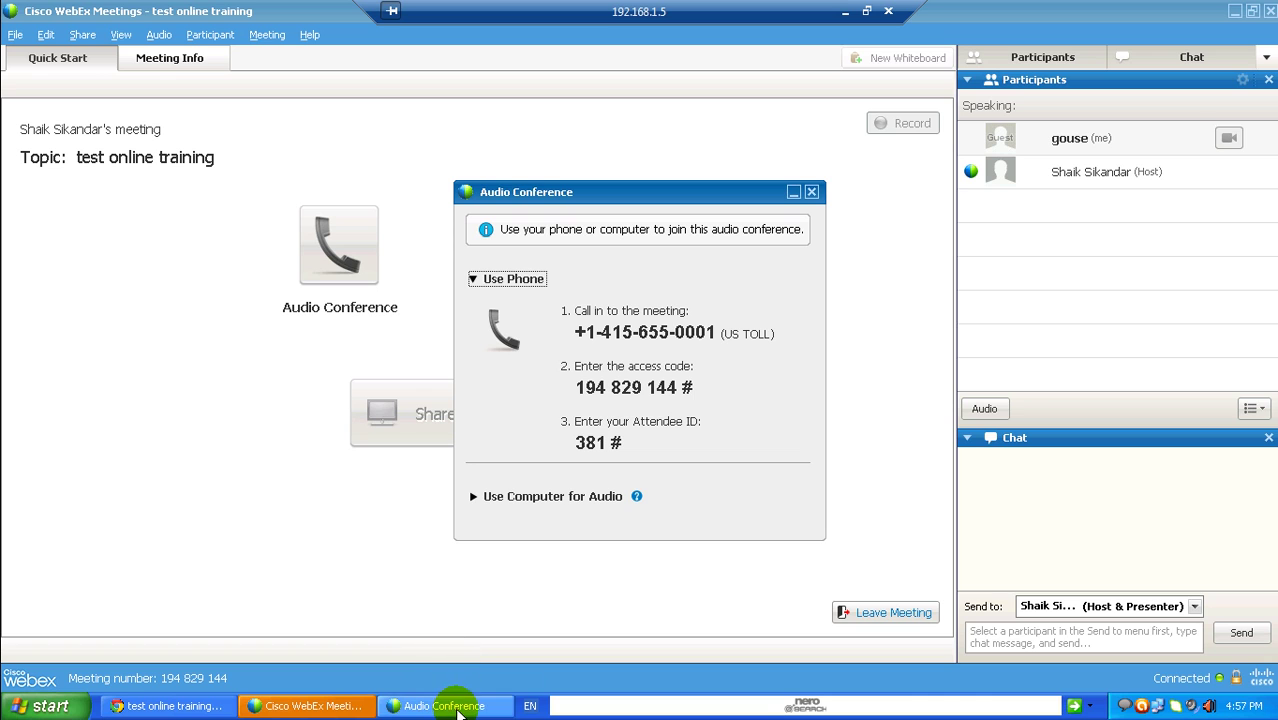
Bring the 'test online training' meeting window to the front and move the Audio Conference dialog higher
{"action": "left_click", "coordinate": [318, 706]}
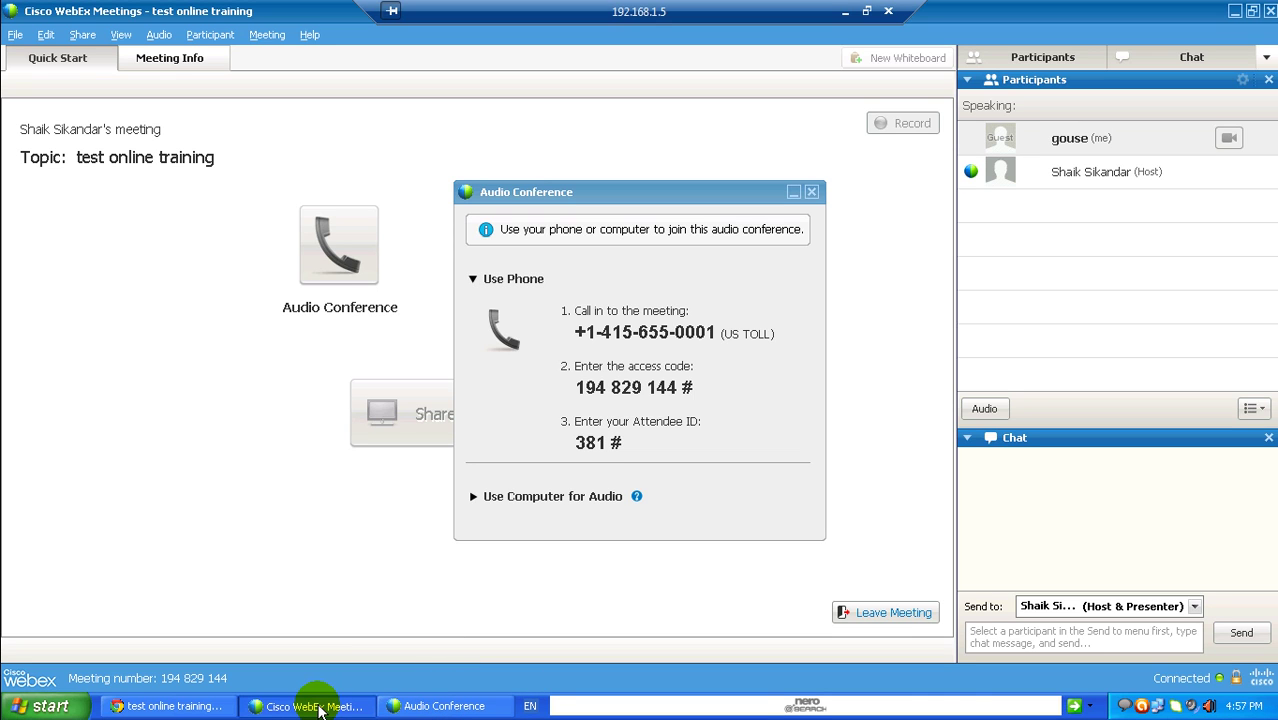
{"action": "left_click", "coordinate": [318, 708]}
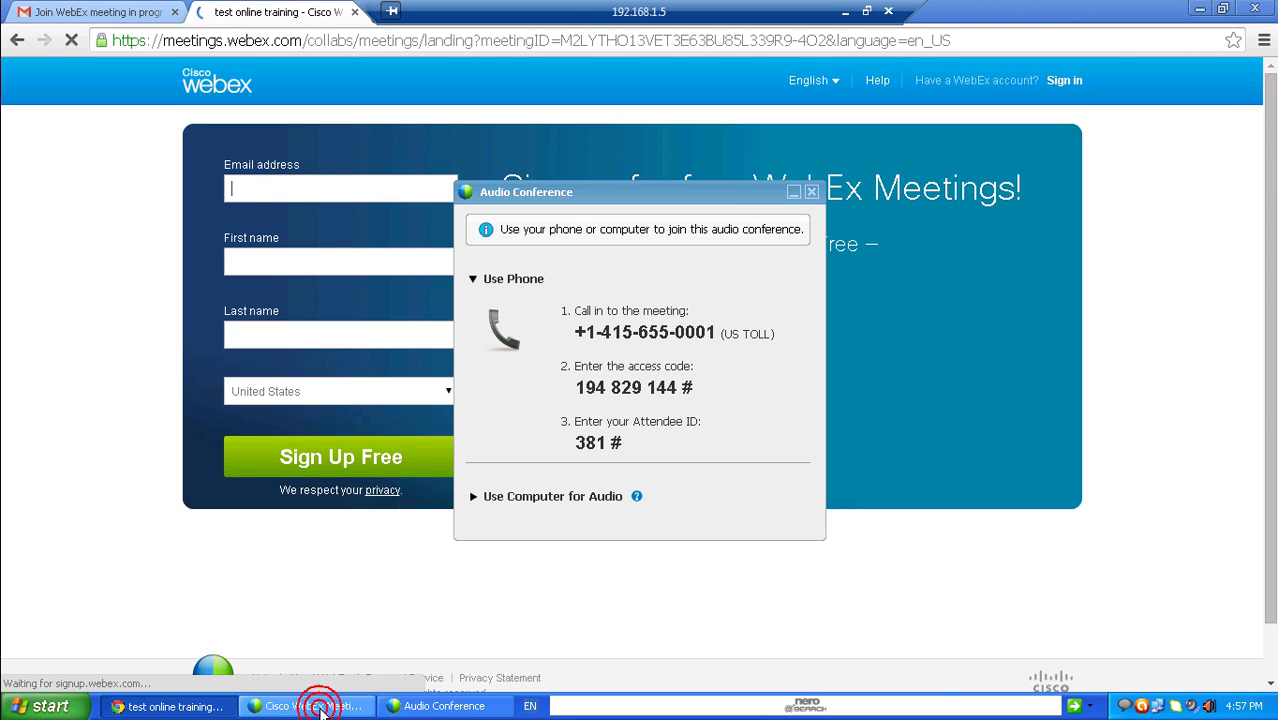
{"action": "left_click", "coordinate": [318, 707]}
{"action": "left_click", "coordinate": [318, 707]}
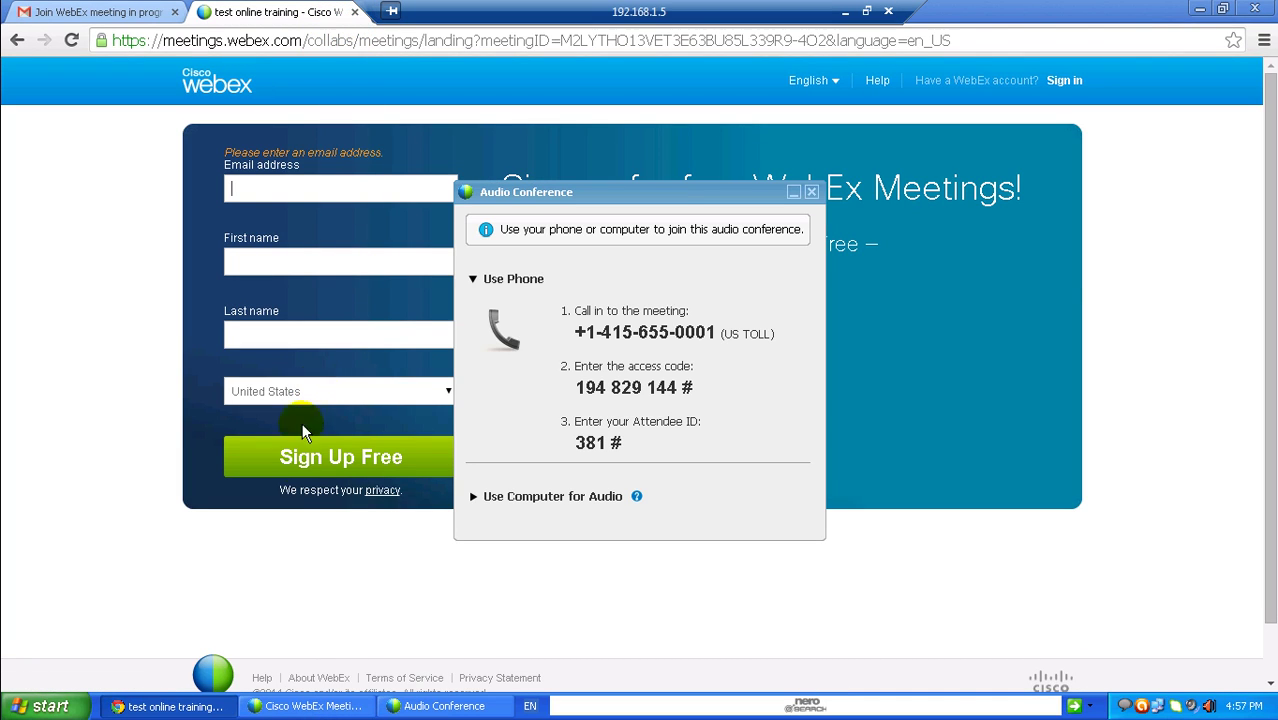
{"action": "left_click", "coordinate": [285, 697]}
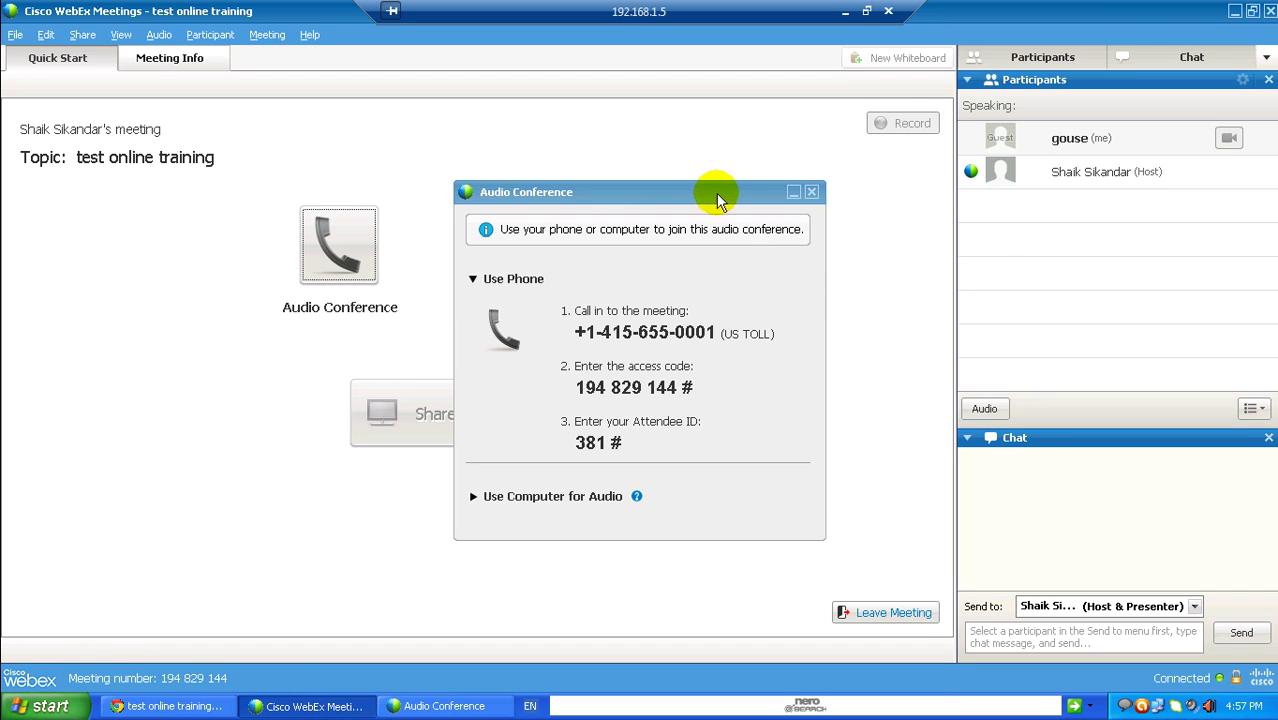
{"action": "left_click_drag", "start_coordinate": [716, 193], "coordinate": [700, 136]}
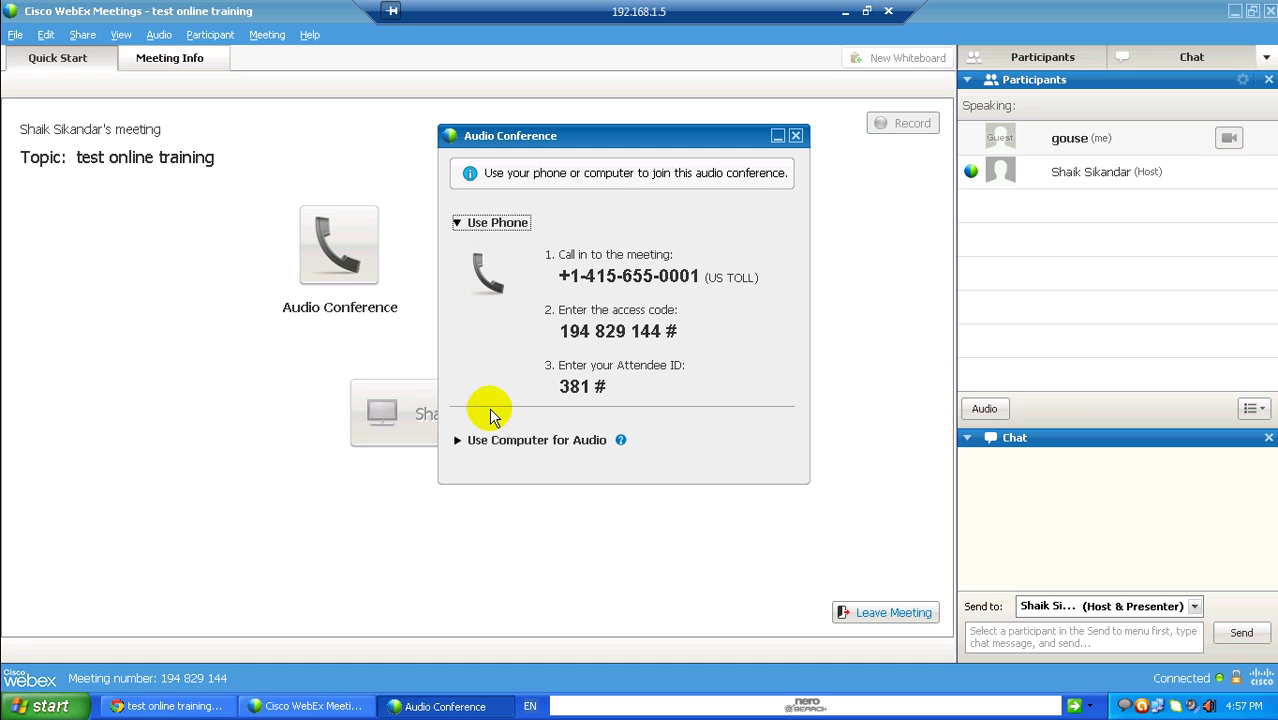
Call using computer audio, confirm the speaker test music plays, and accept listen-only mode
{"action": "left_click", "coordinate": [469, 445]}
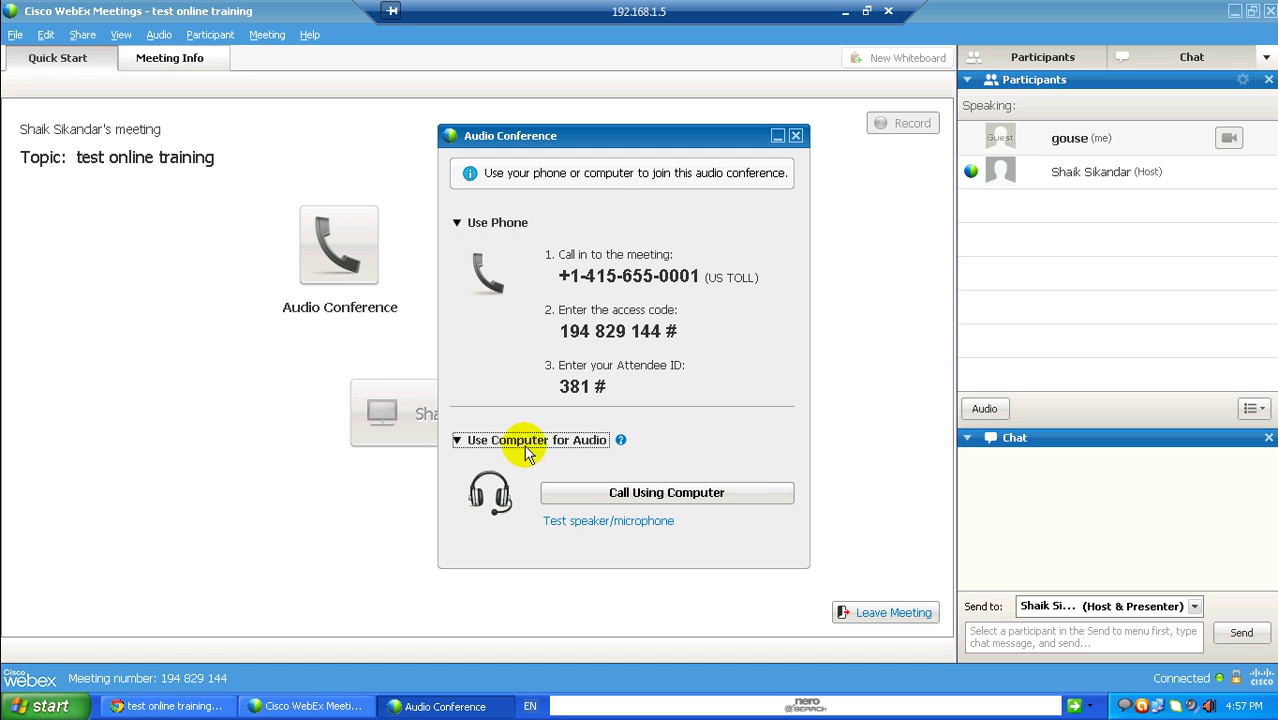
{"action": "left_click", "coordinate": [588, 496]}
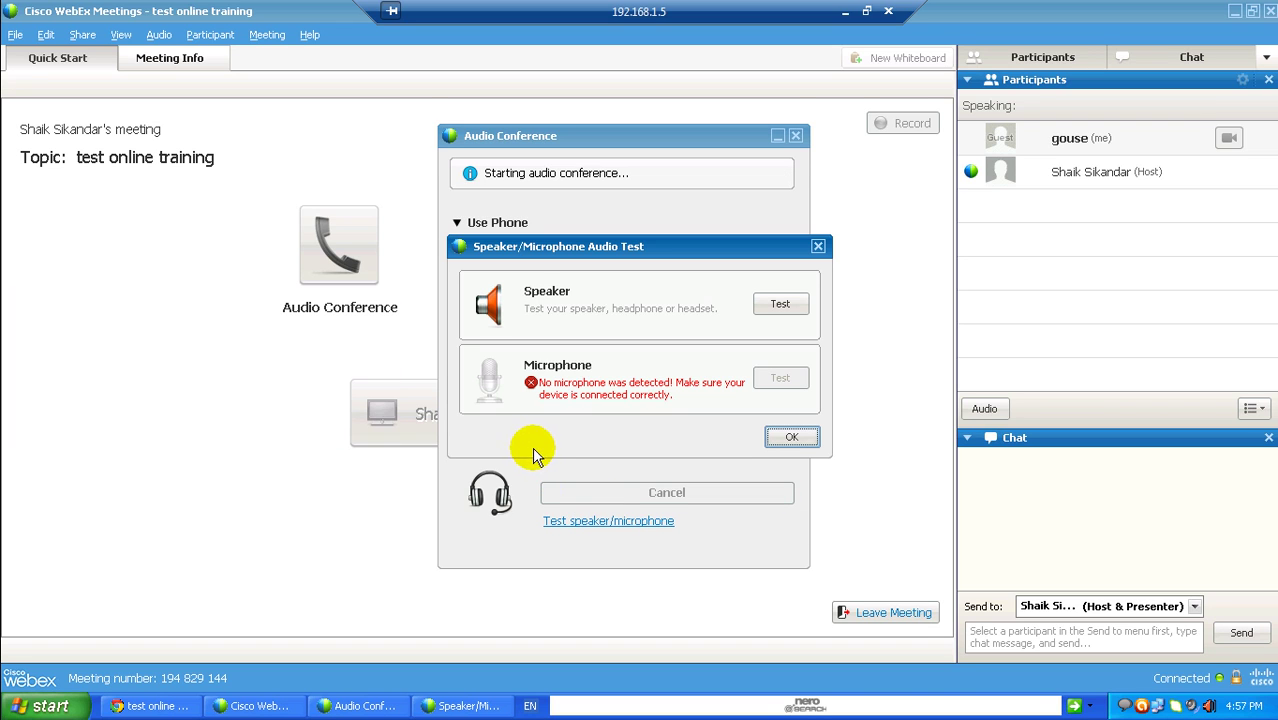
{"action": "left_click", "coordinate": [779, 306]}
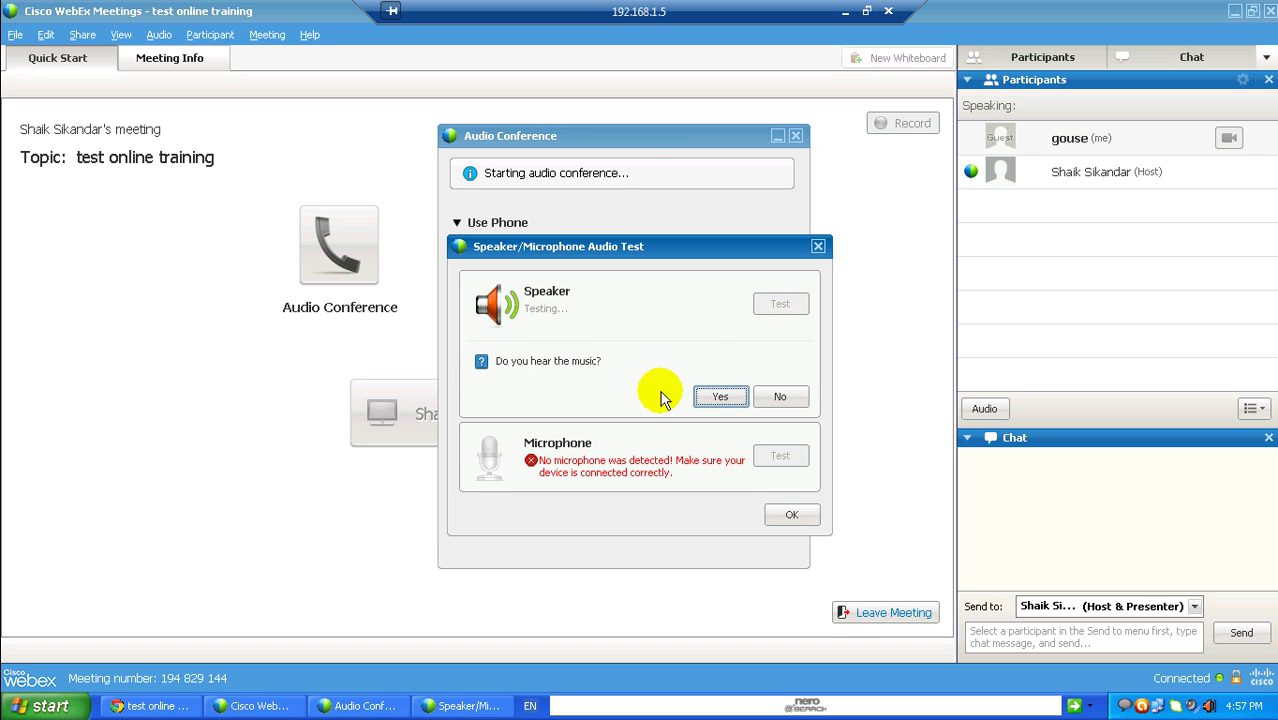
{"action": "left_click", "coordinate": [714, 396]}
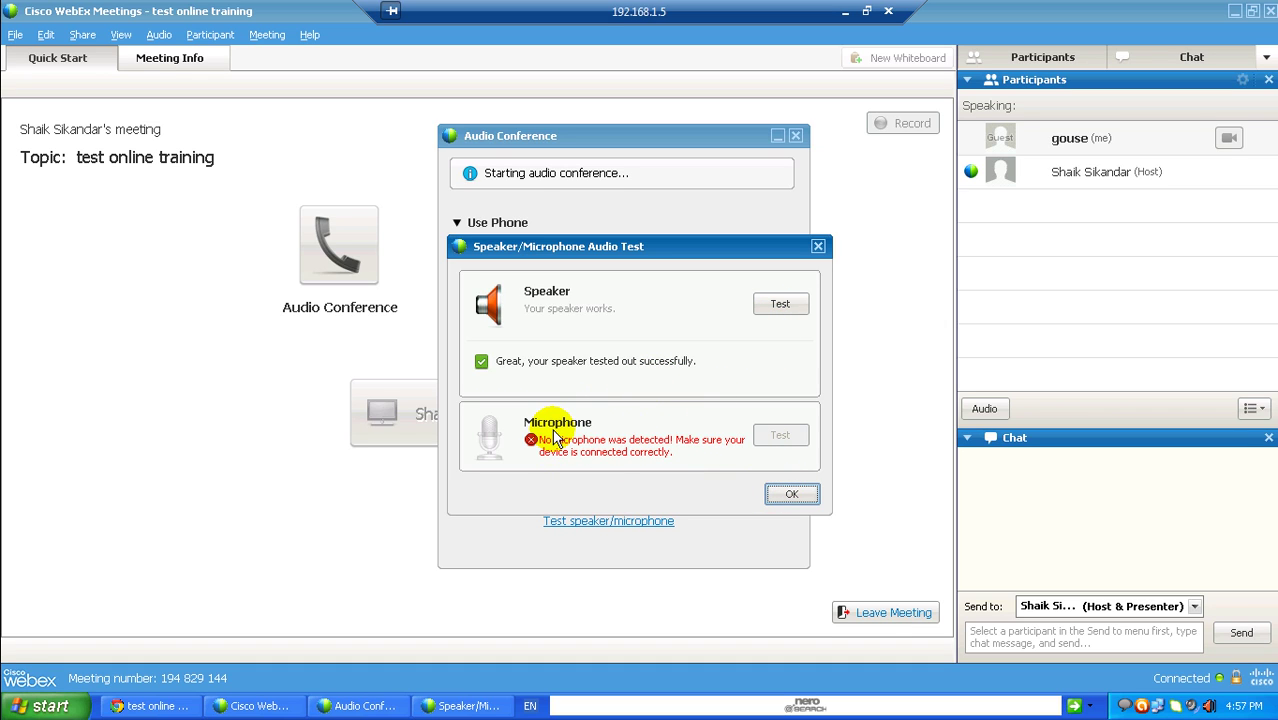
{"action": "left_click", "coordinate": [788, 493]}
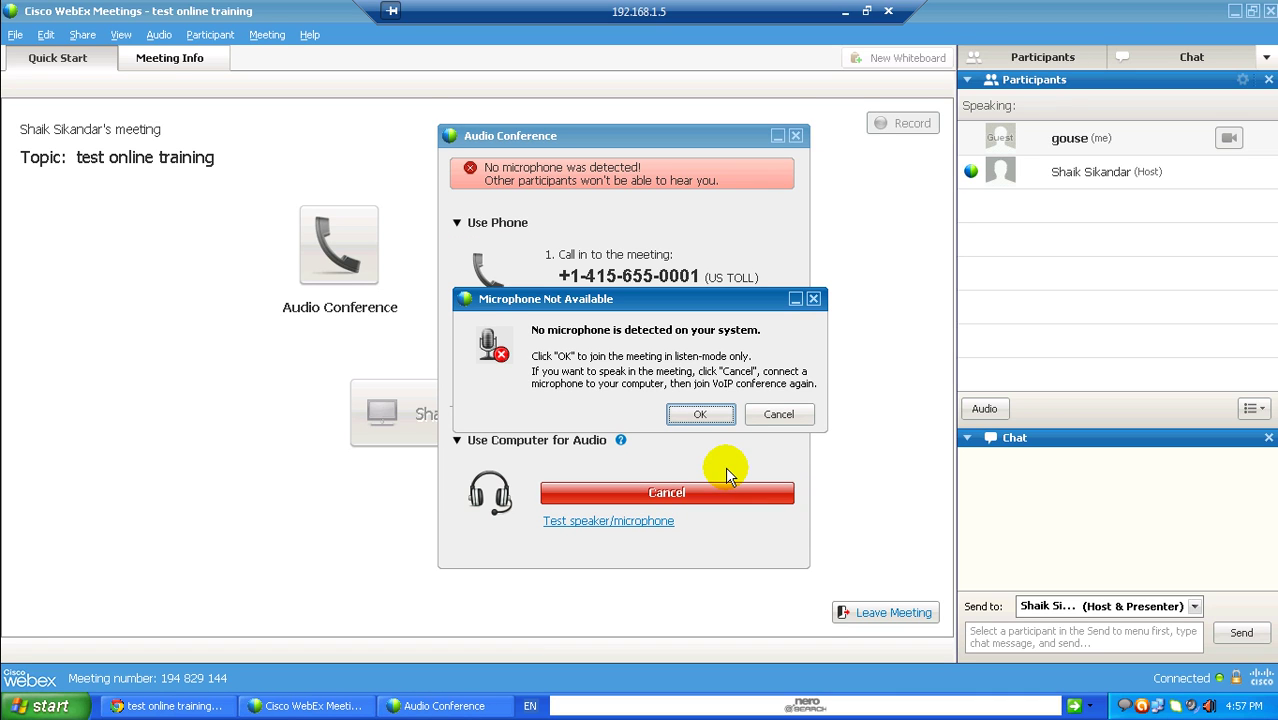
{"action": "left_click", "coordinate": [699, 410]}
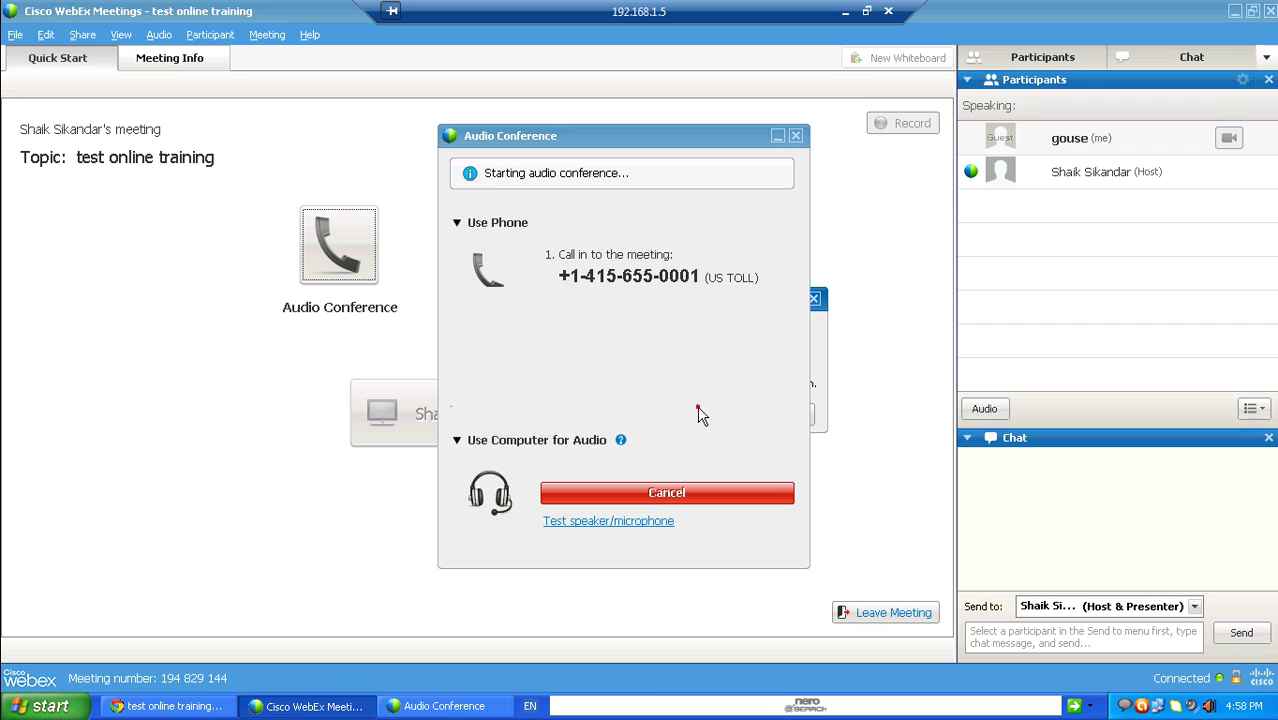